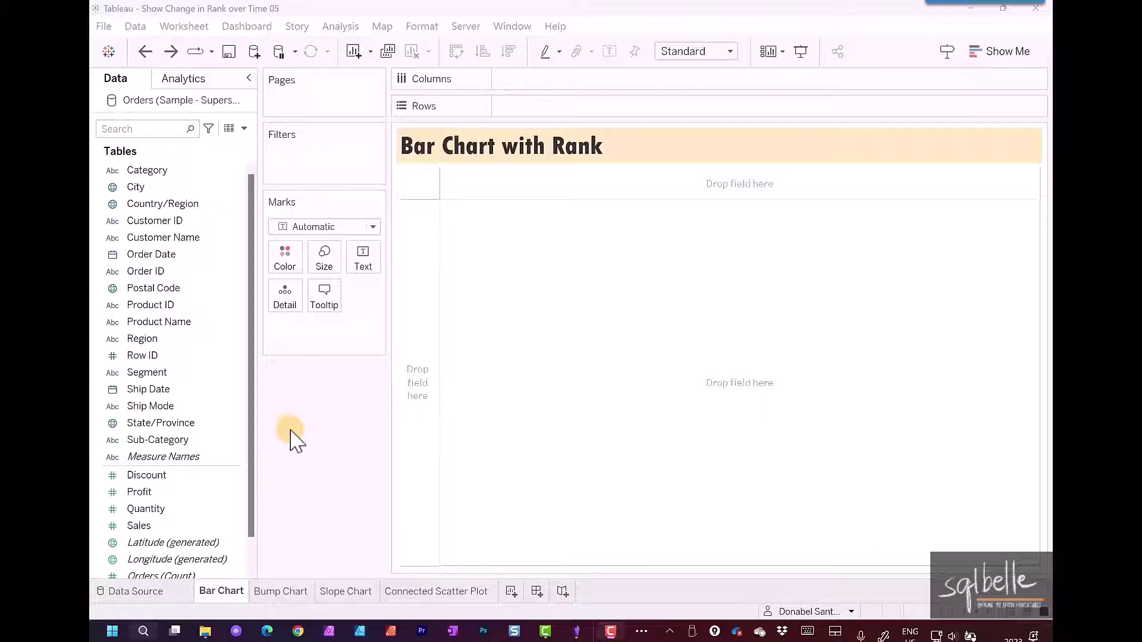
# Step: Build profit bars for each sub-category, split into Order Date year columns 2019–2022
pyautogui.moveTo(163, 440); pyautogui.dragTo(573, 116)
pyautogui.moveTo(143, 492); pyautogui.dragTo(553, 84)
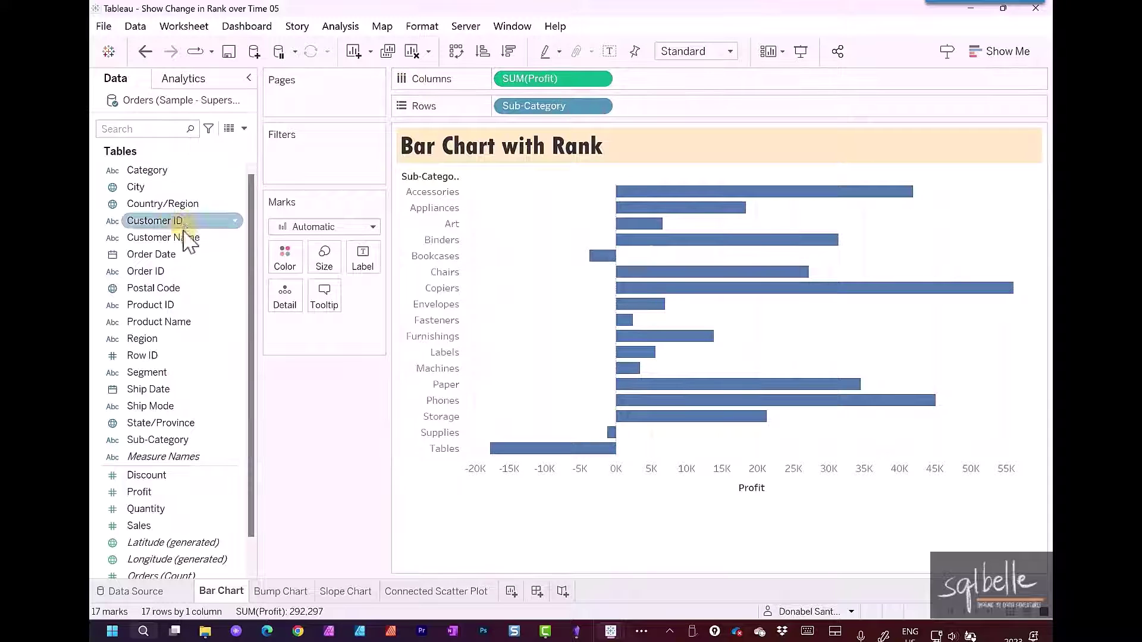
pyautogui.moveTo(151, 254); pyautogui.dragTo(500, 86)
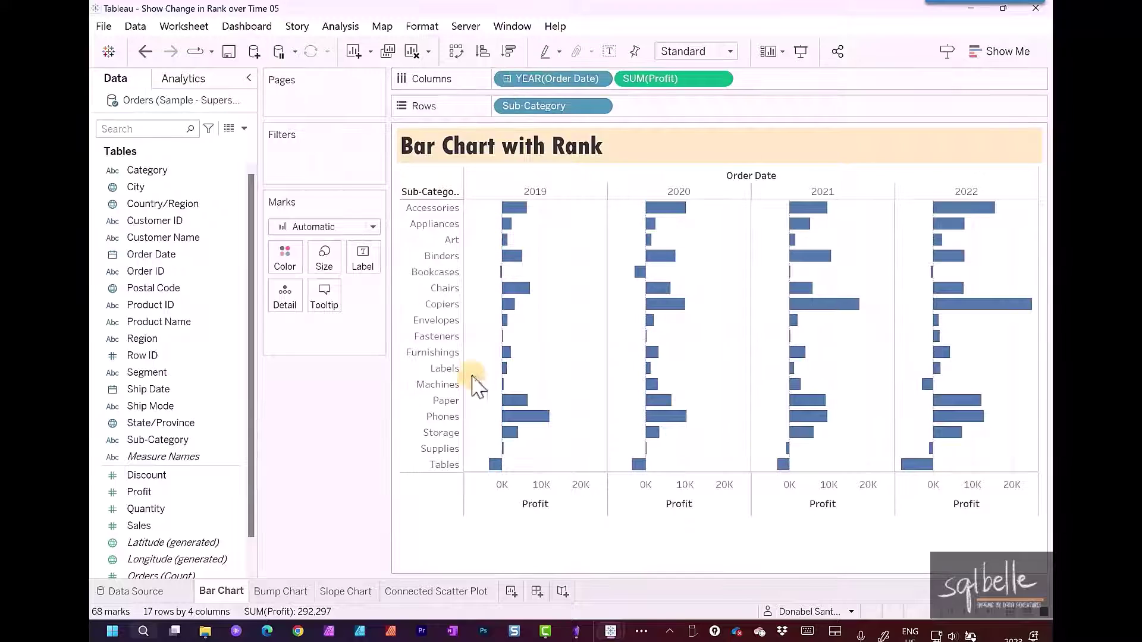
# Step: Set Profit's default number format to custom currency with 0 decimal places
pyautogui.rightClick(187, 492)
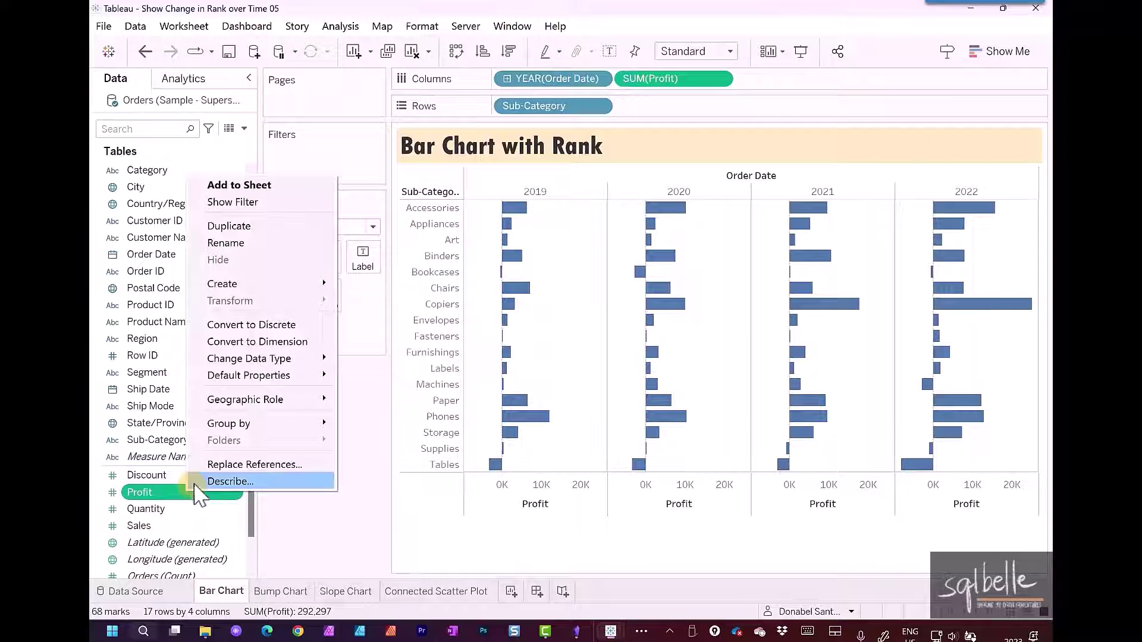
pyautogui.moveTo(265, 377)
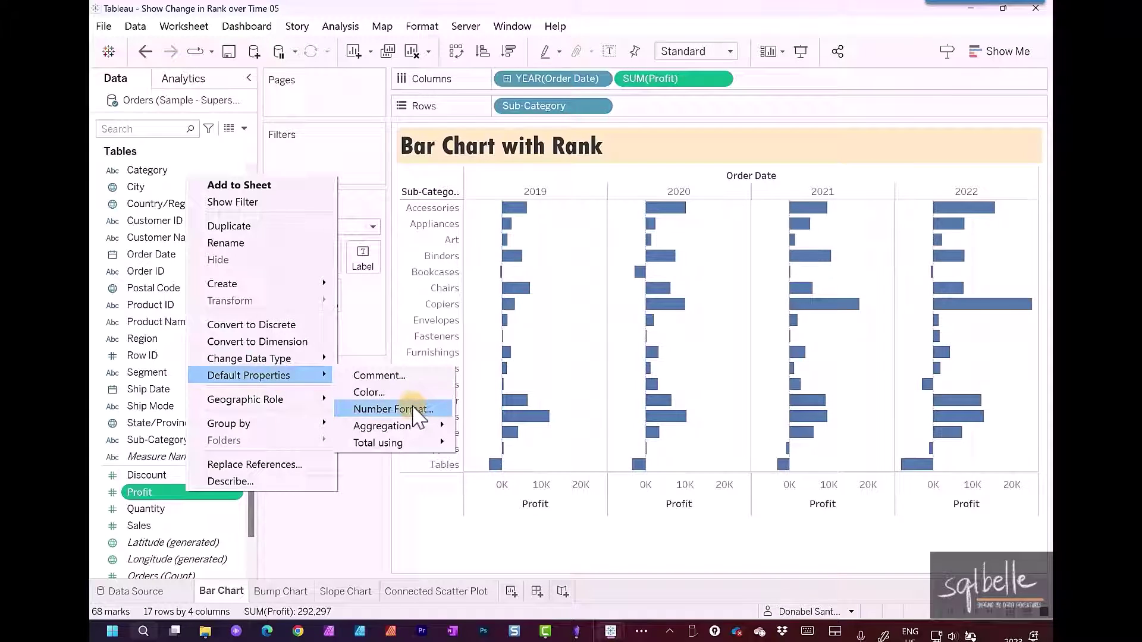
pyautogui.click(411, 407)
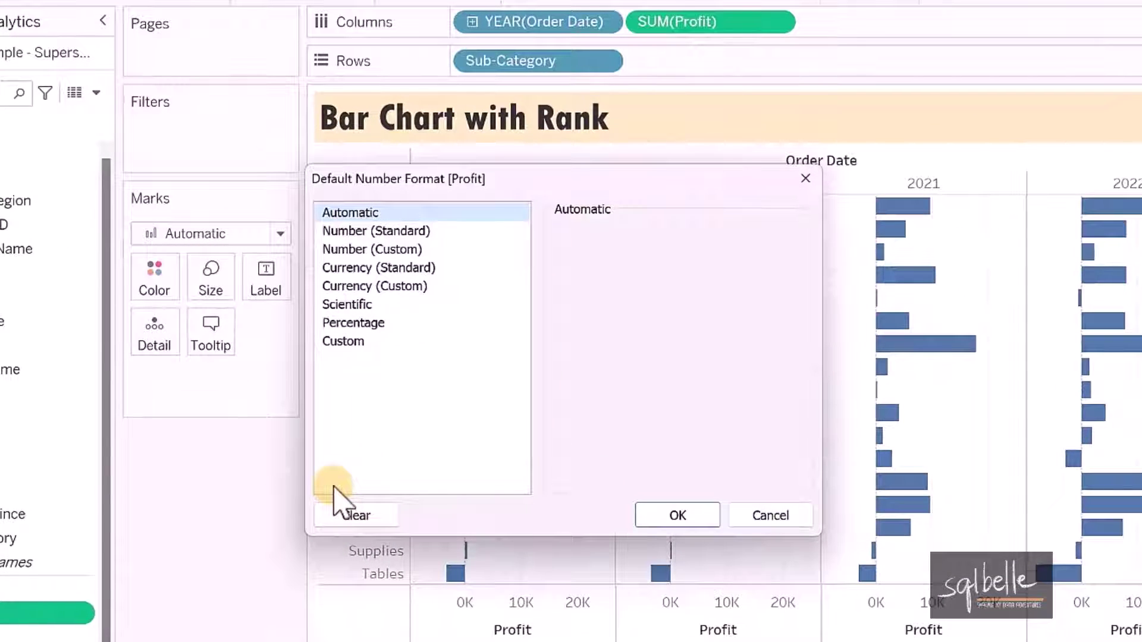
pyautogui.click(381, 286)
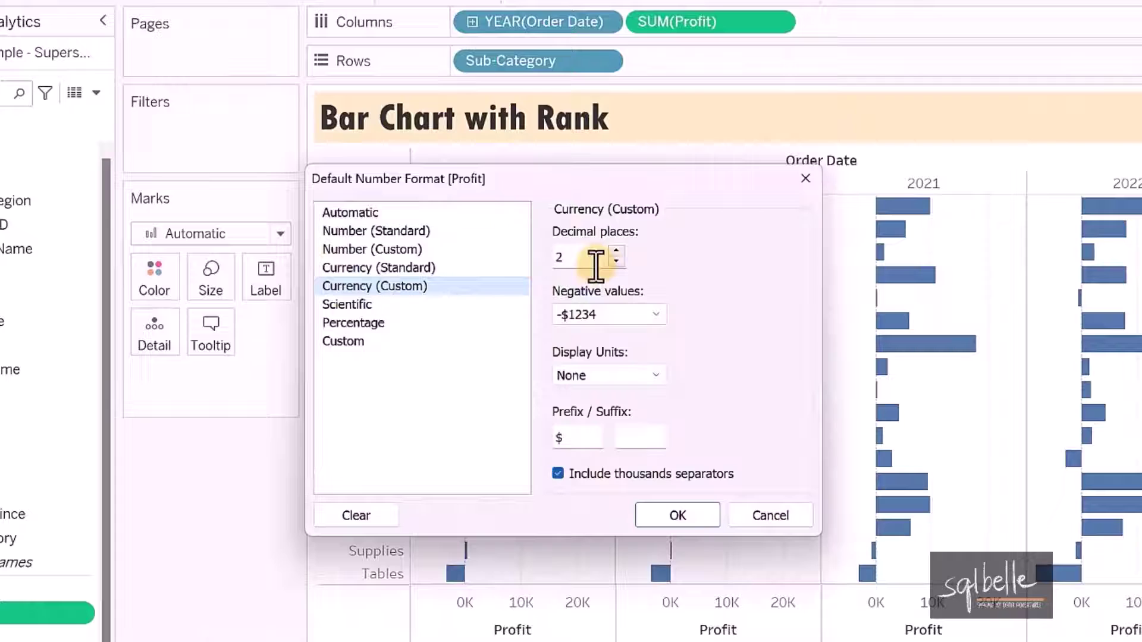
pyautogui.moveTo(596, 264); pyautogui.dragTo(502, 263)
pyautogui.write('0')
pyautogui.click(677, 514)
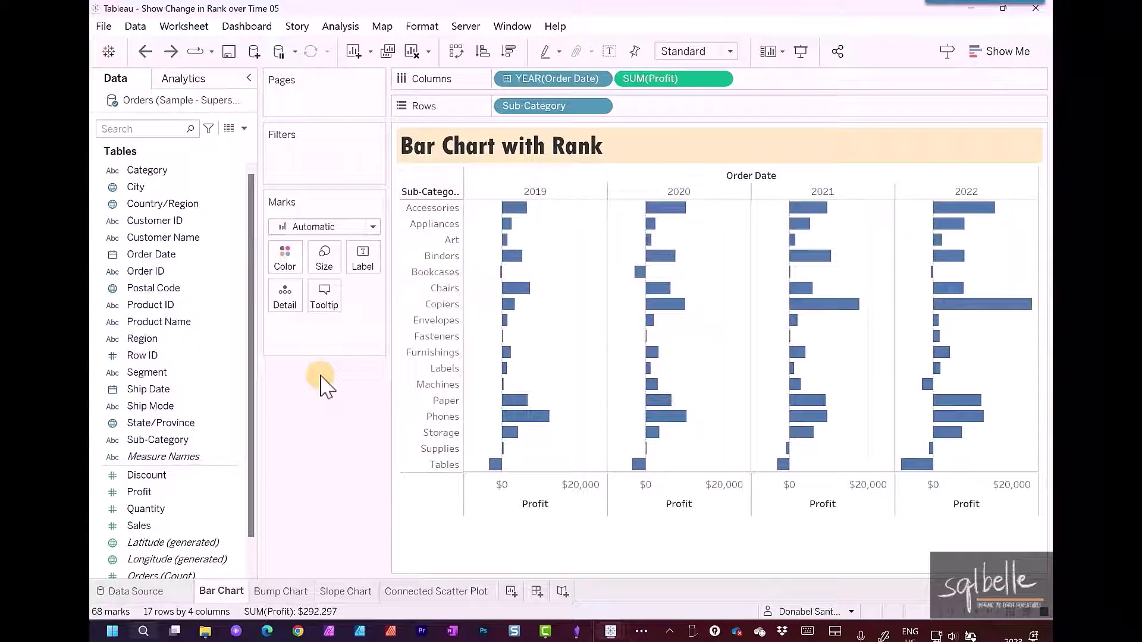
# Step: Add a Grand Total column left of the years and sort sub-categories by descending profit
pyautogui.click(189, 79)
pyautogui.moveTo(145, 192); pyautogui.dragTo(707, 220)
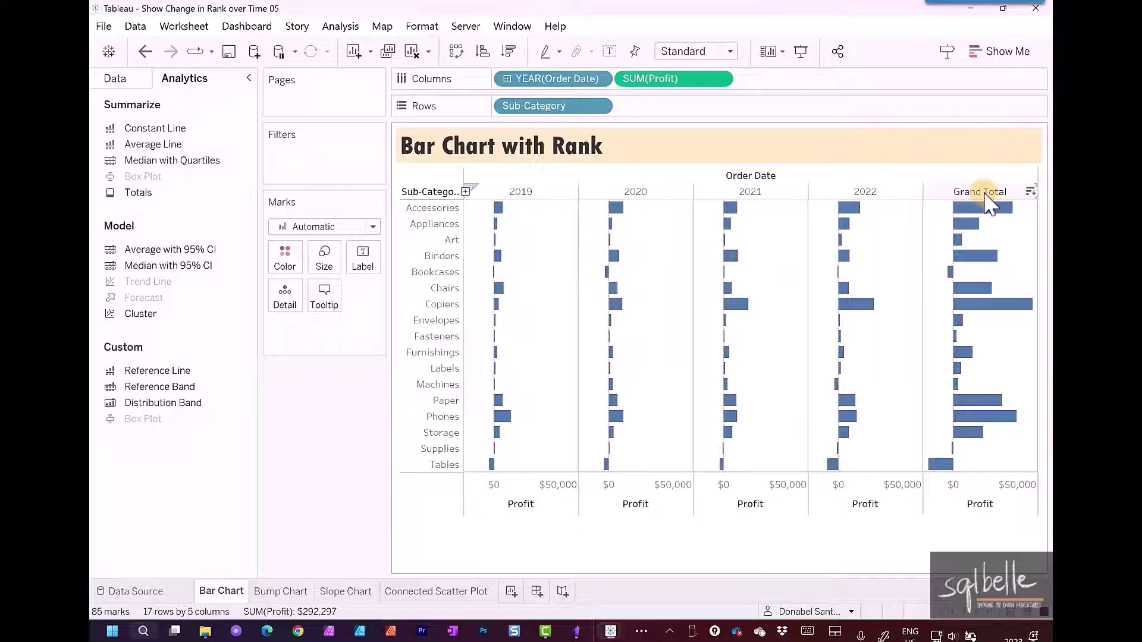
pyautogui.rightClick(987, 204)
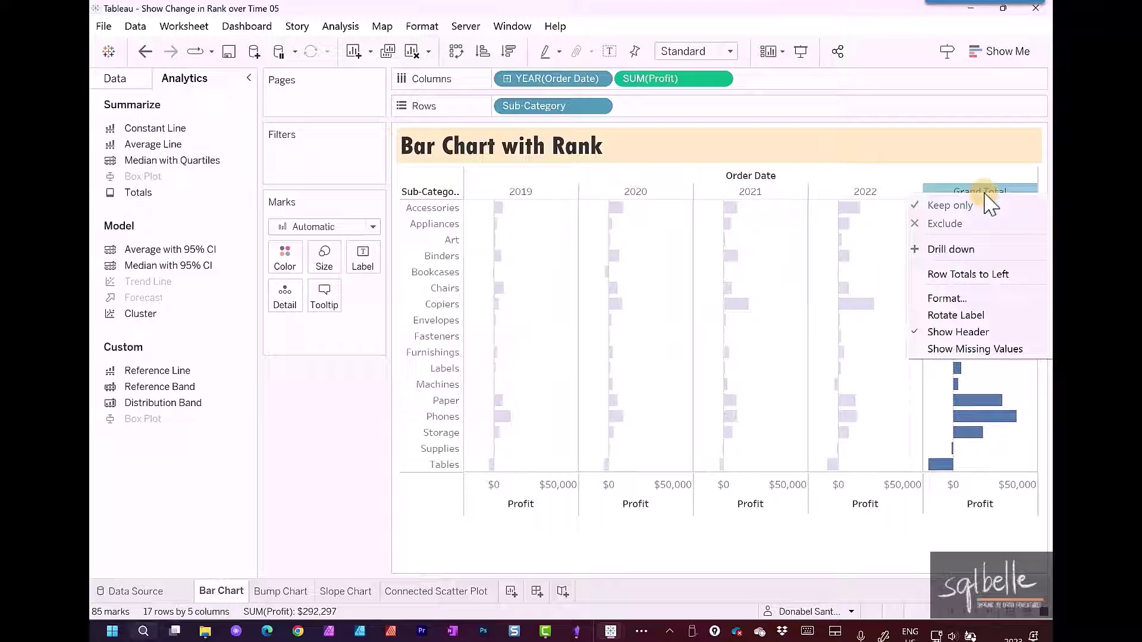
pyautogui.click(979, 275)
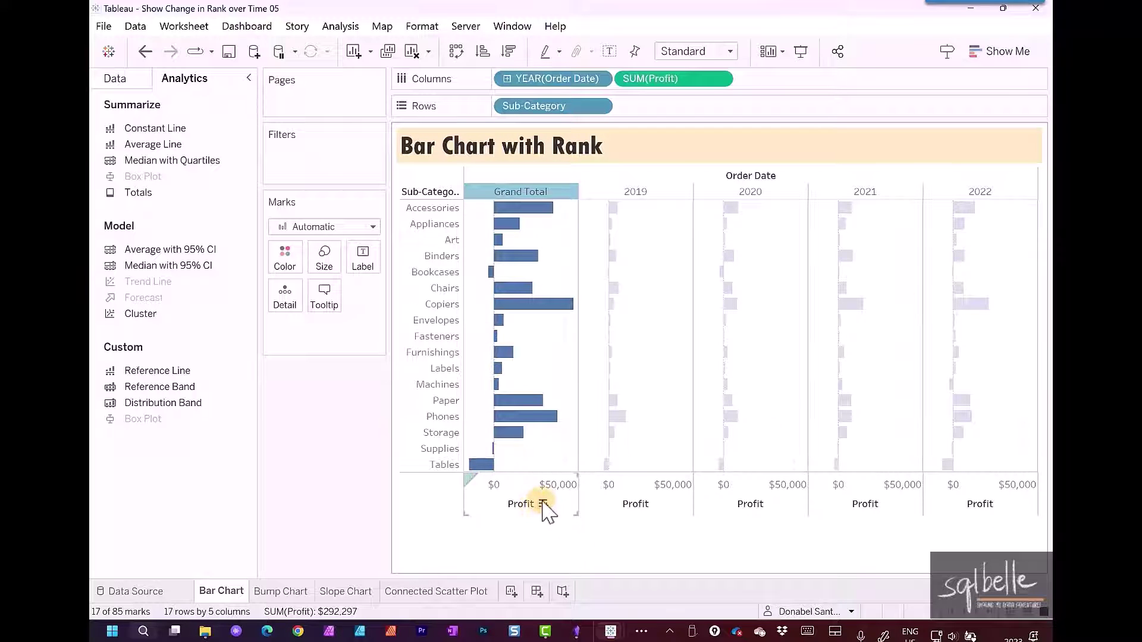
pyautogui.click(542, 503)
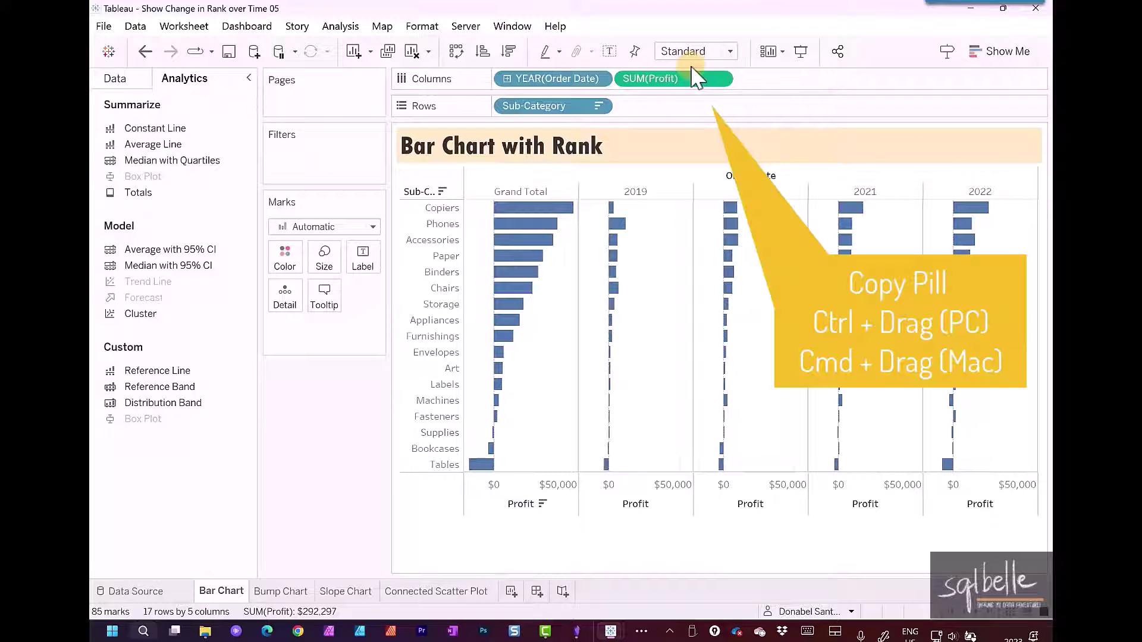
# Step: Copy SUM(Profit) onto Label and convert it to a Rank quick table calculation
pyautogui.moveTo(666, 80); pyautogui.dragTo(375, 260)
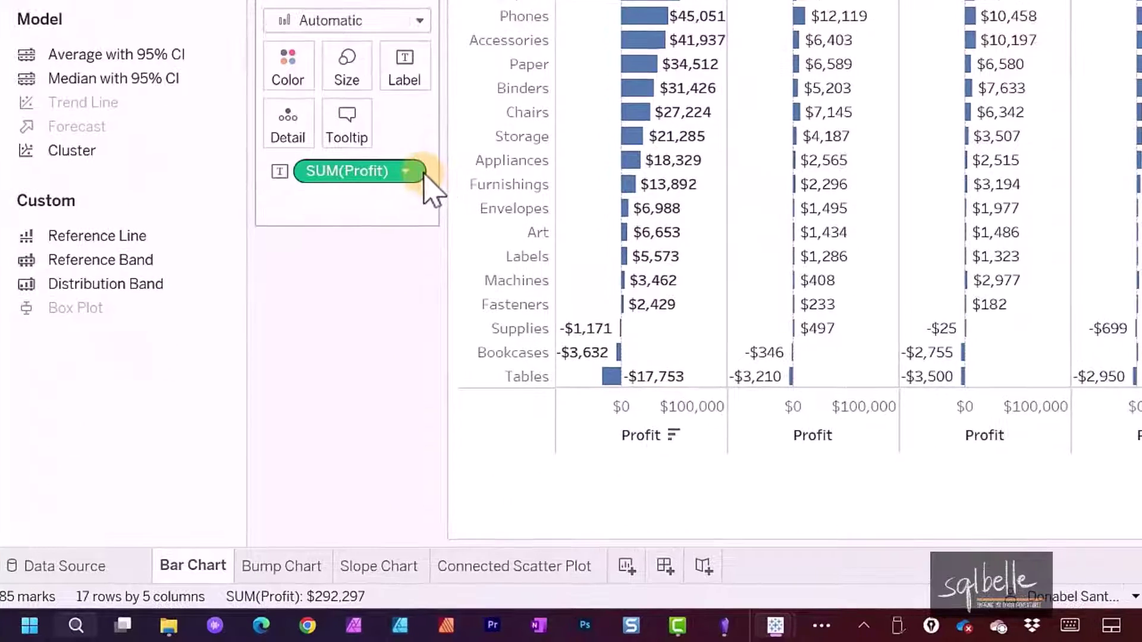
pyautogui.click(407, 174)
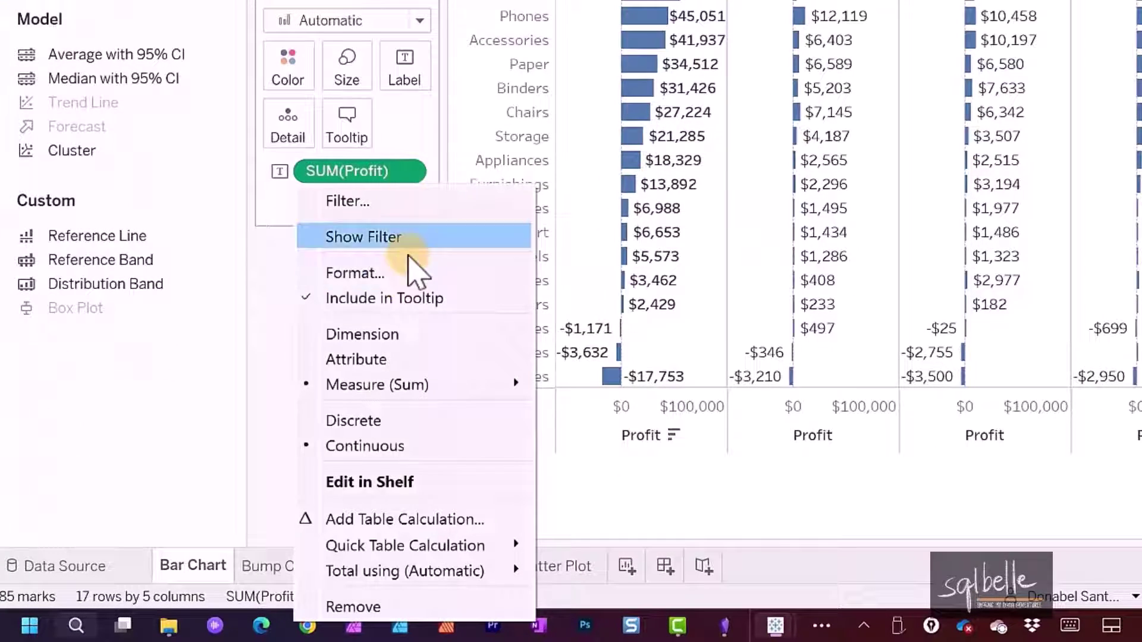
pyautogui.moveTo(509, 546)
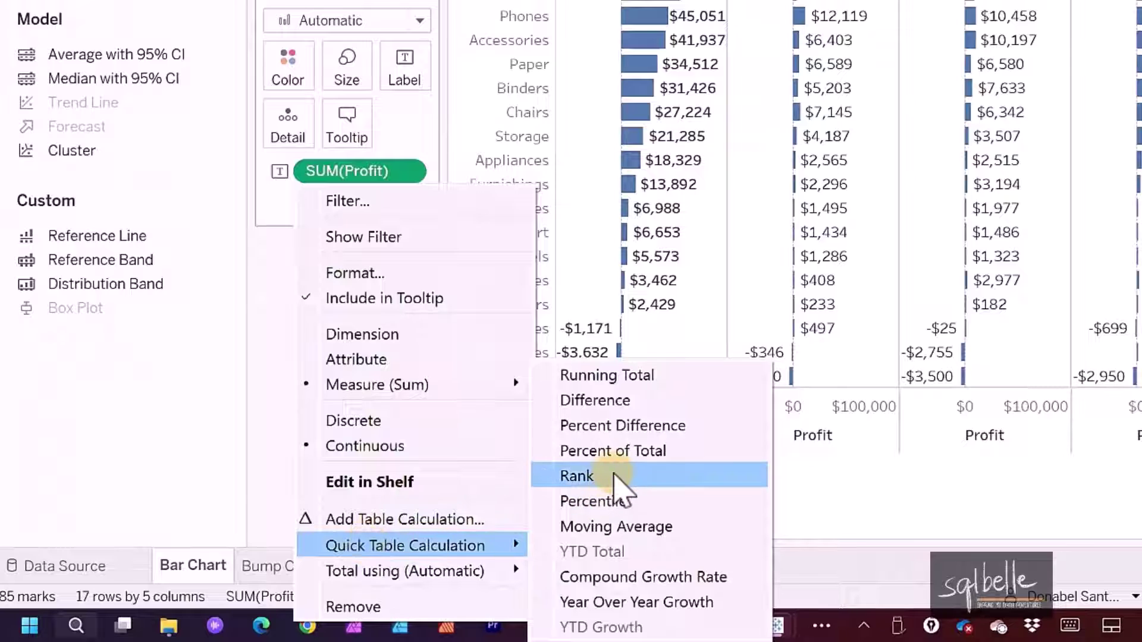
pyautogui.click(616, 479)
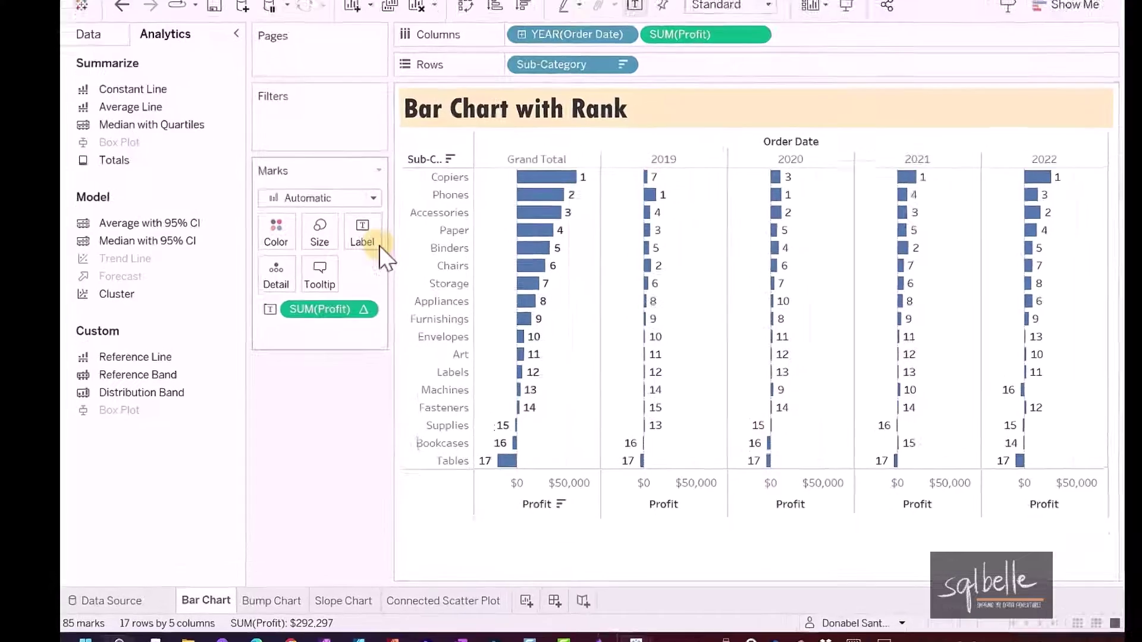
# Step: Set the label option Marks to Label to Highlighted, hiding the rank numbers
pyautogui.click(375, 266)
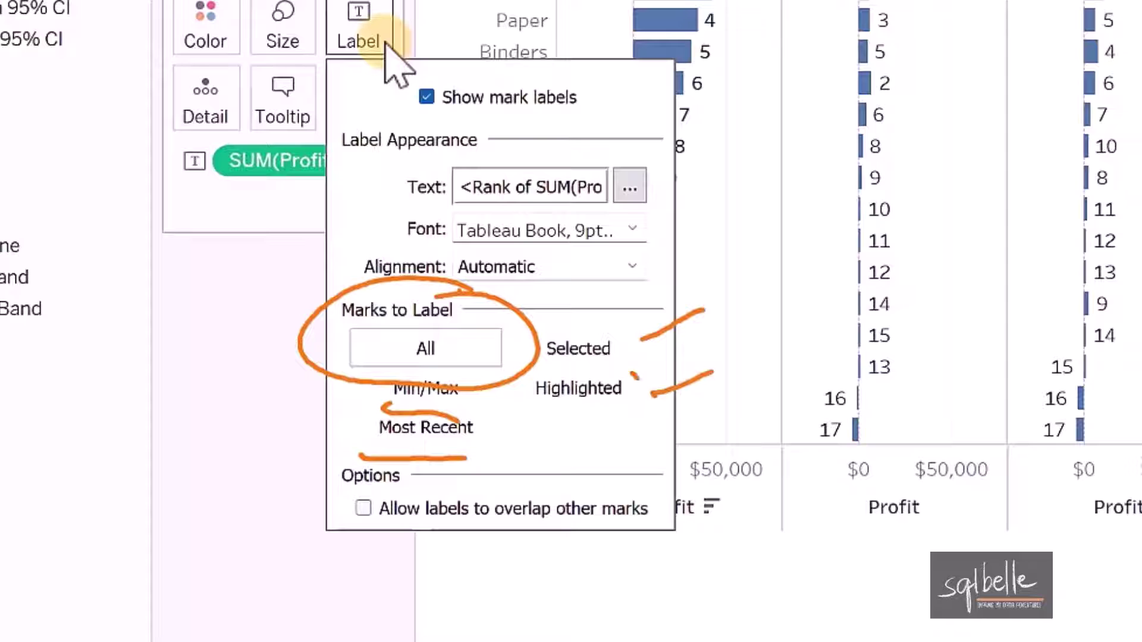
pyautogui.click(359, 38)
pyautogui.click(359, 39)
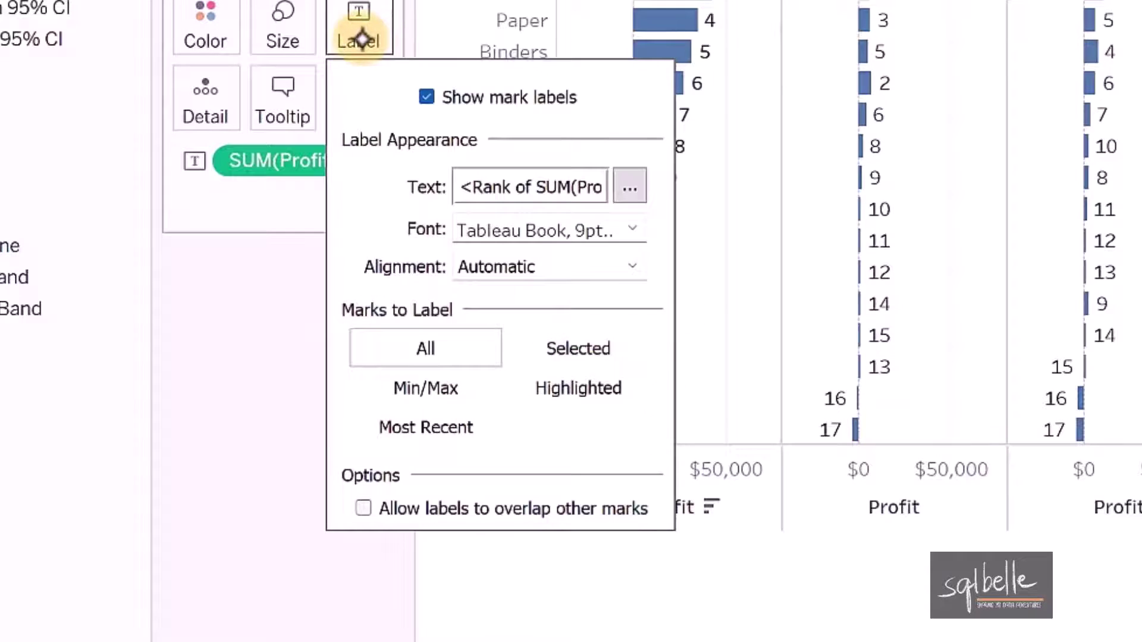
pyautogui.click(568, 379)
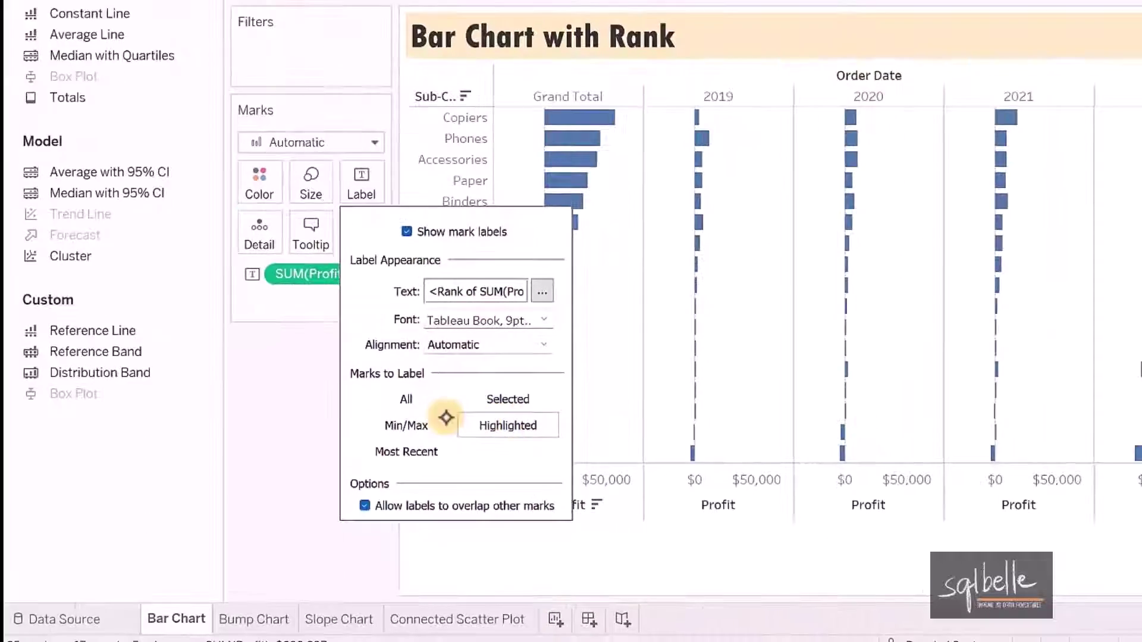
pyautogui.click(304, 405)
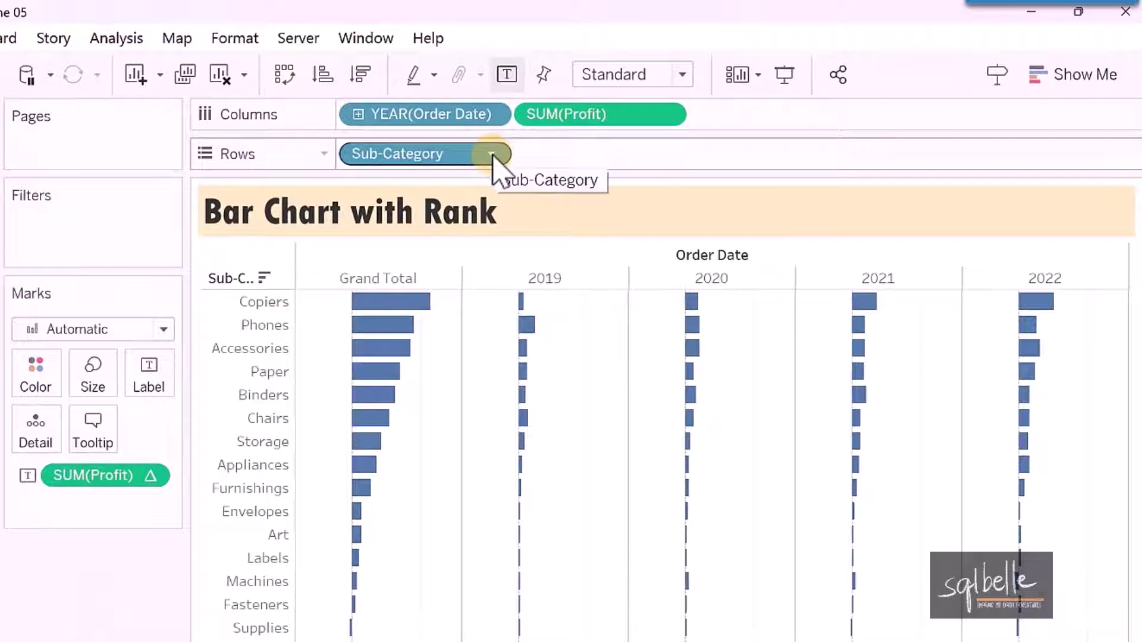
# Step: Show the Sub-Category highlighter and highlight Accessories, revealing ranks 3, 4, 2, 3, 2
pyautogui.click(491, 154)
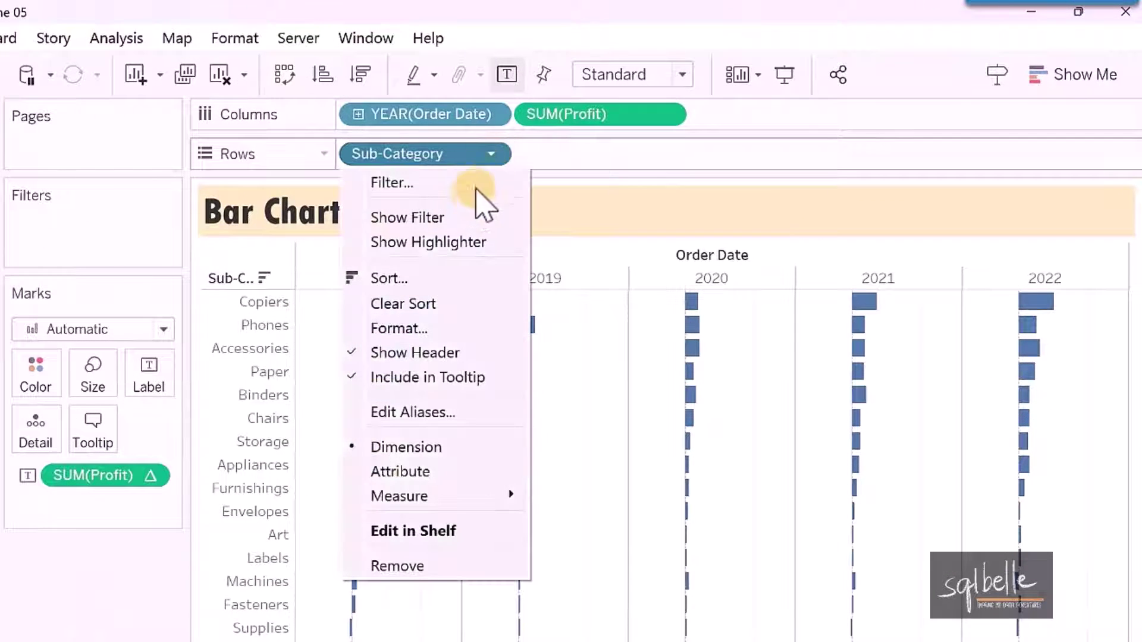
pyautogui.click(450, 242)
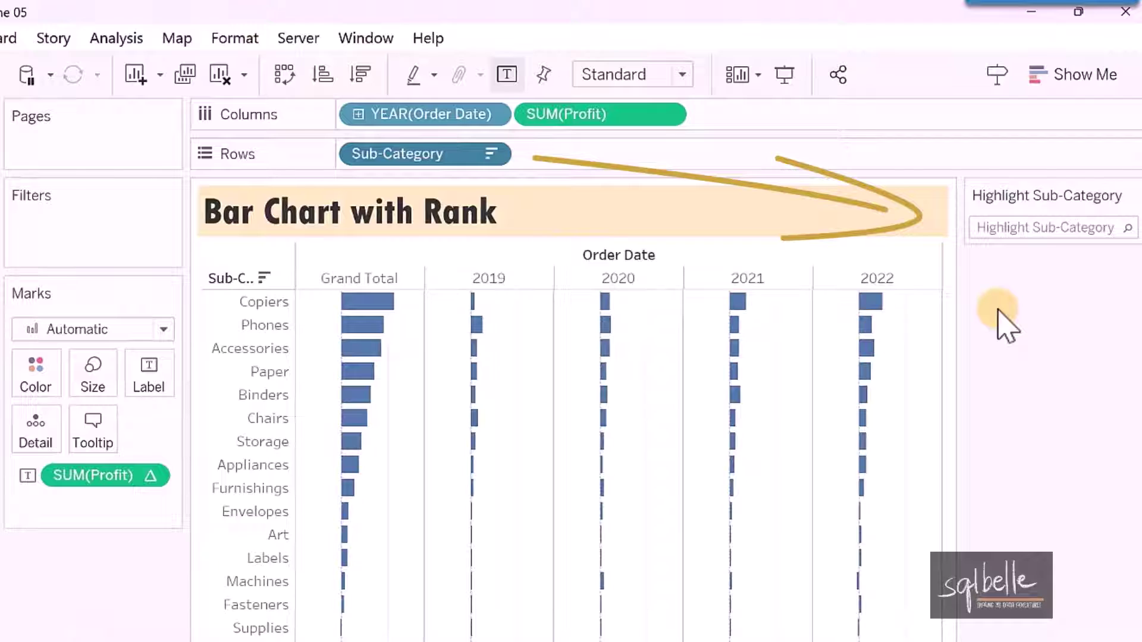
pyautogui.click(1032, 227)
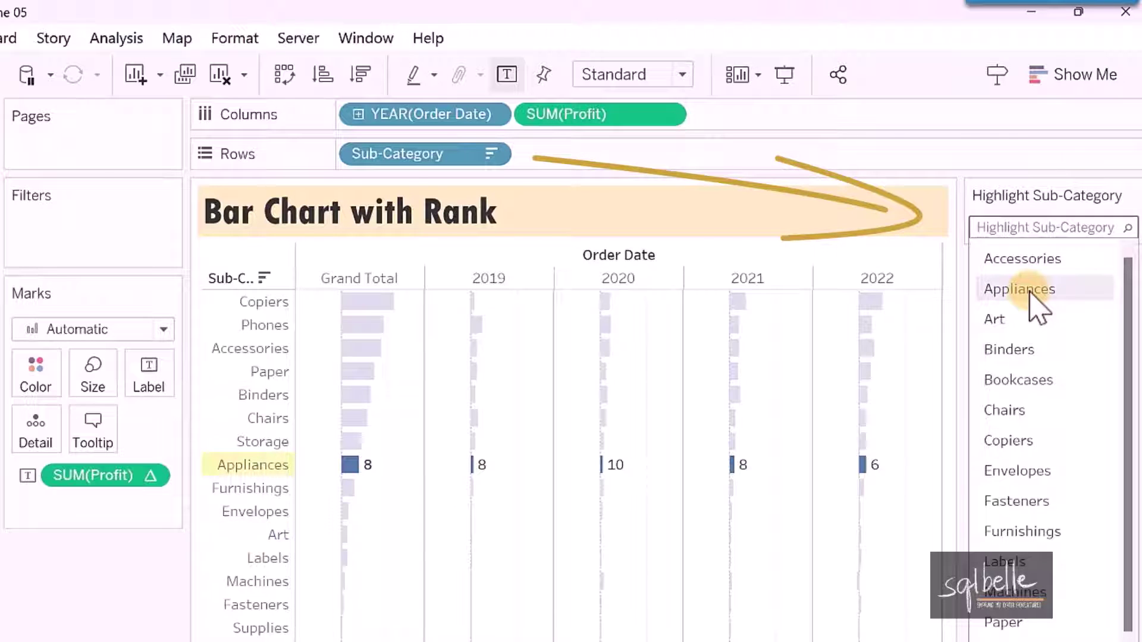
pyautogui.click(1021, 258)
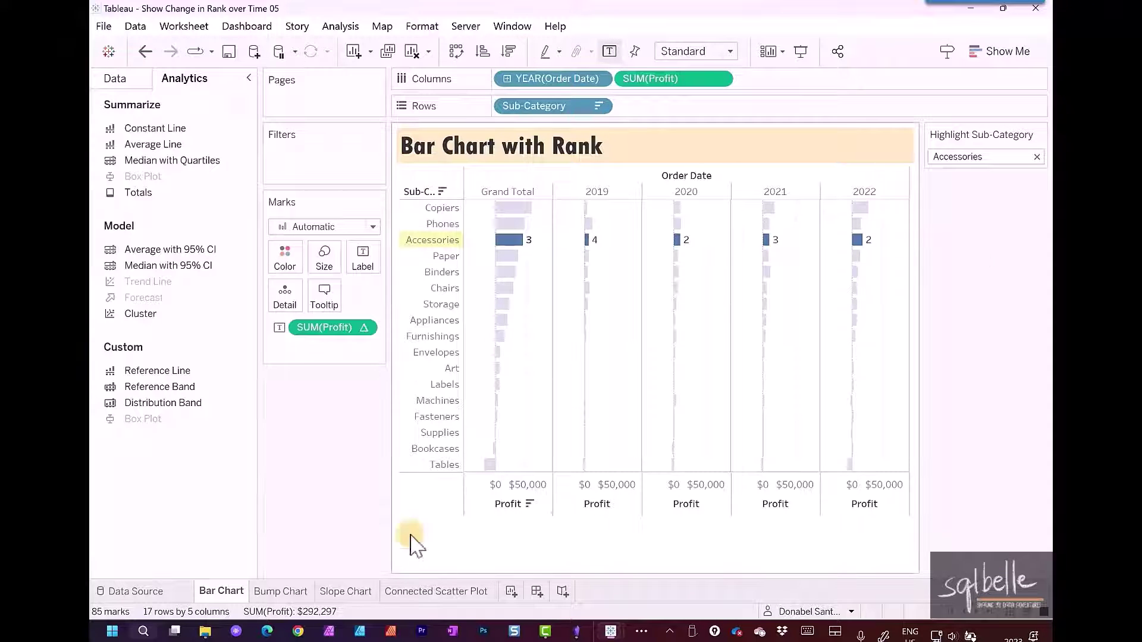
# Step: Duplicate the Bar Chart sheet, clear the Accessories highlight, and move the profit rank onto Rows
pyautogui.rightClick(222, 593)
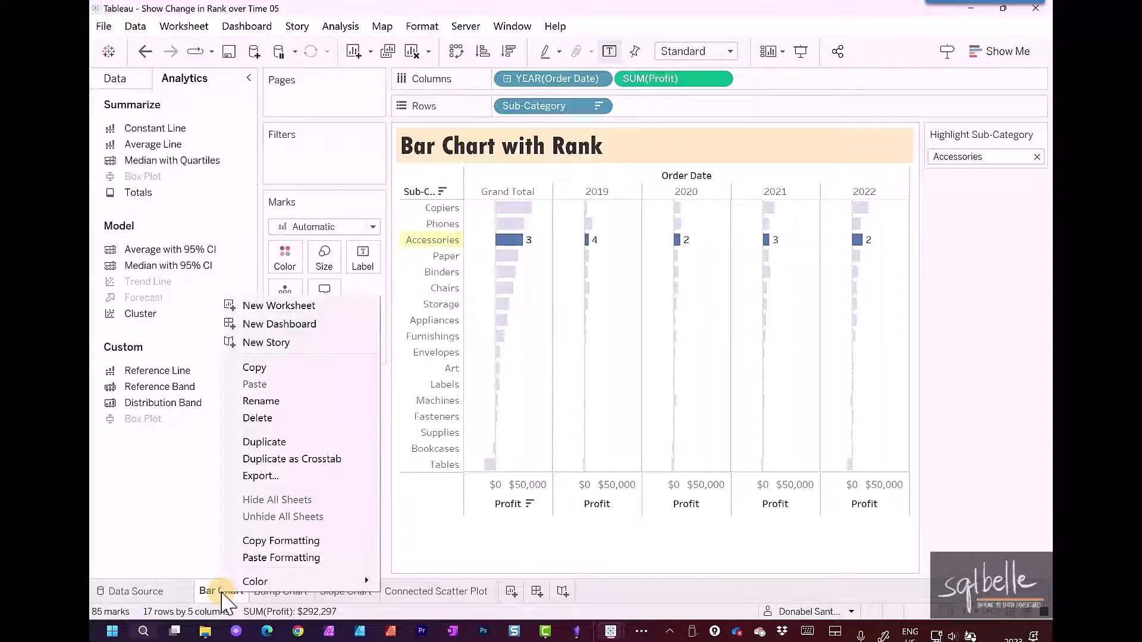
pyautogui.click(271, 442)
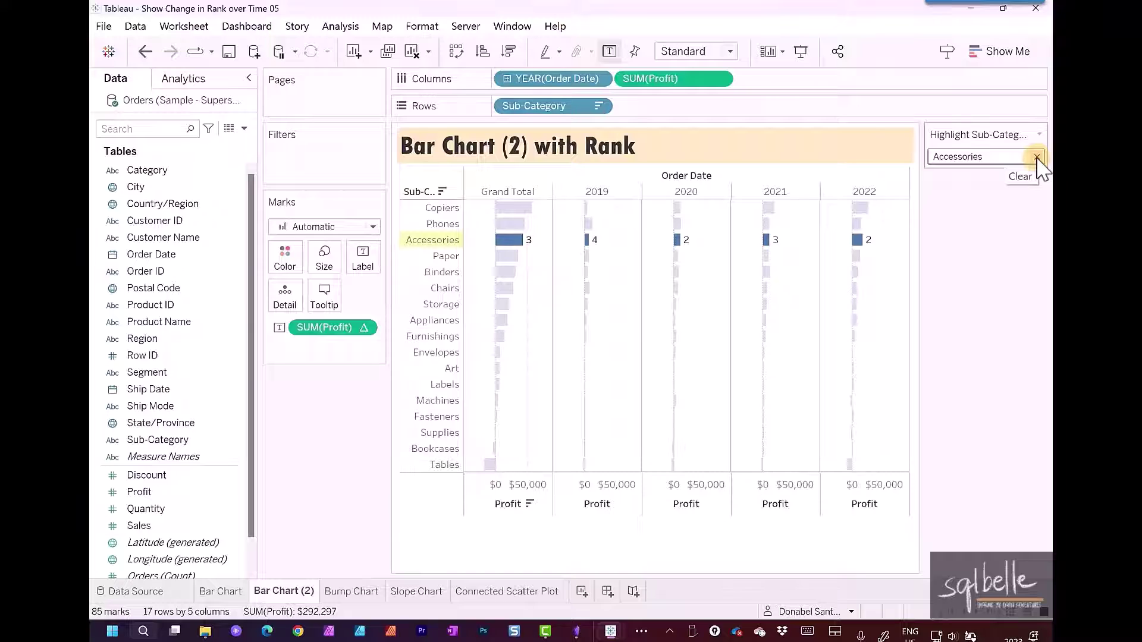
pyautogui.click(1036, 158)
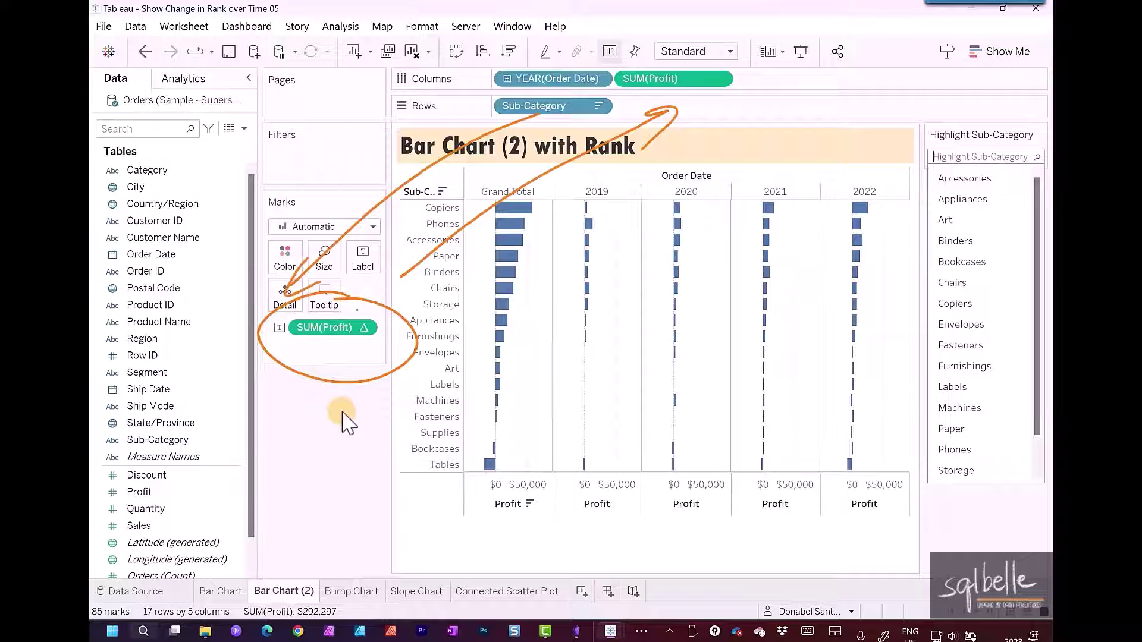
pyautogui.moveTo(324, 328); pyautogui.dragTo(686, 112)
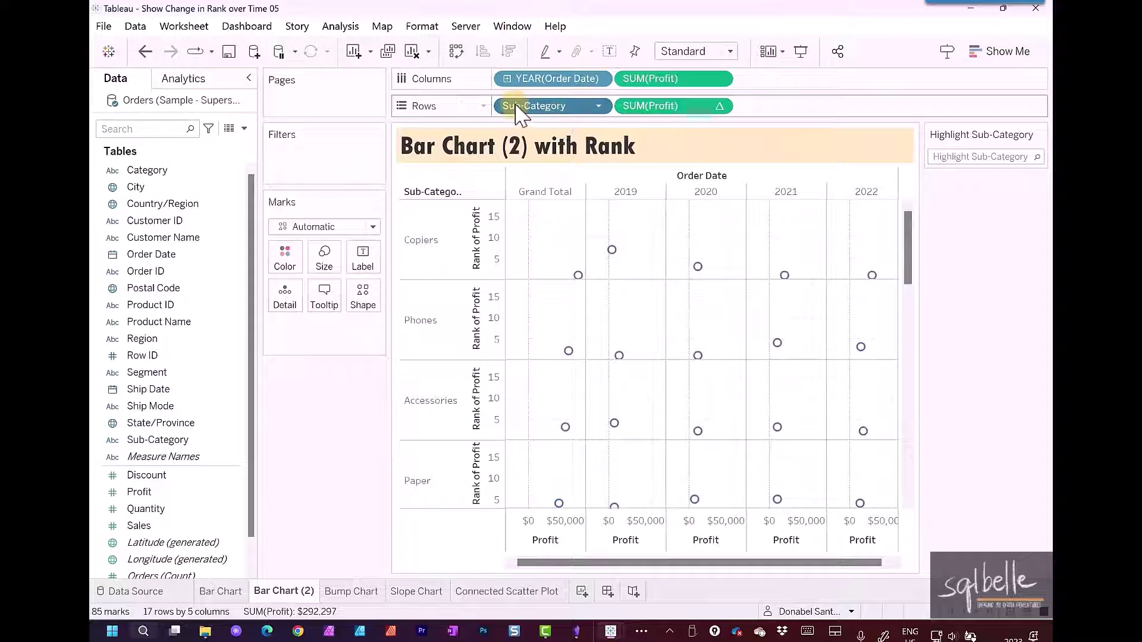
# Step: Move Sub-Category from Rows to Detail in Bar Chart (2), comparing with the original sheet
pyautogui.moveTo(527, 107); pyautogui.dragTo(283, 300)
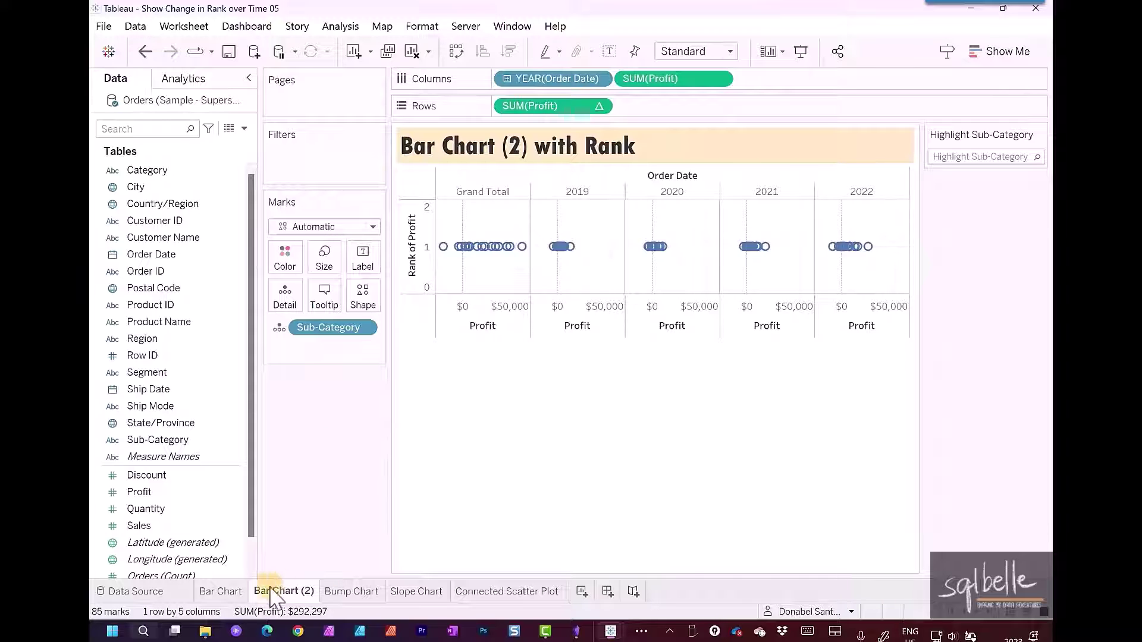
pyautogui.click(222, 591)
pyautogui.moveTo(500, 257)
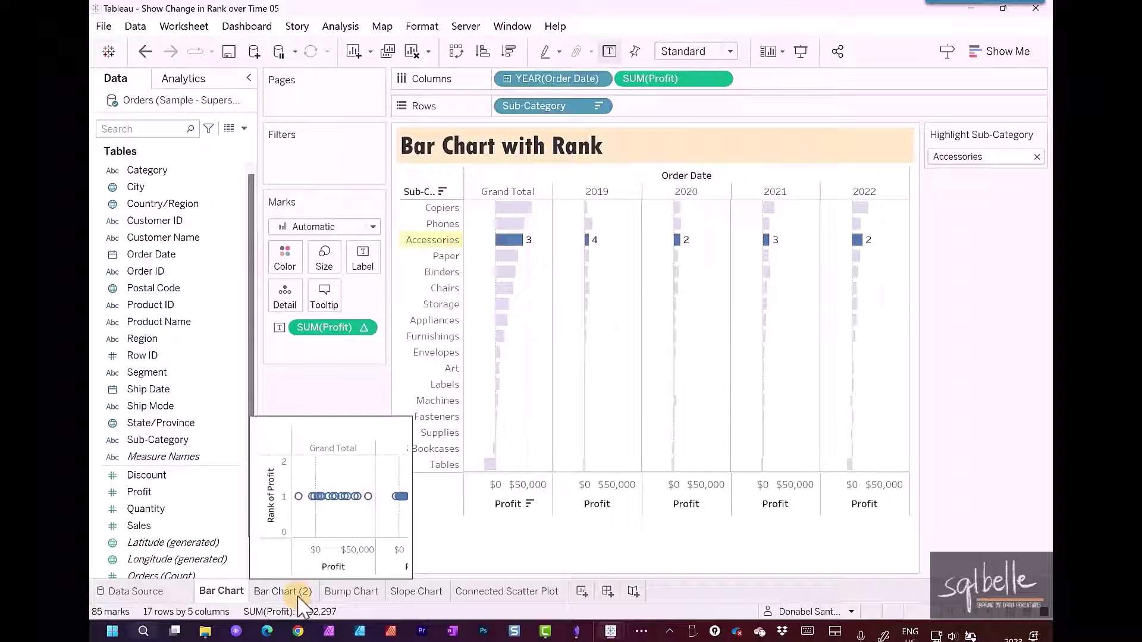
pyautogui.click(284, 591)
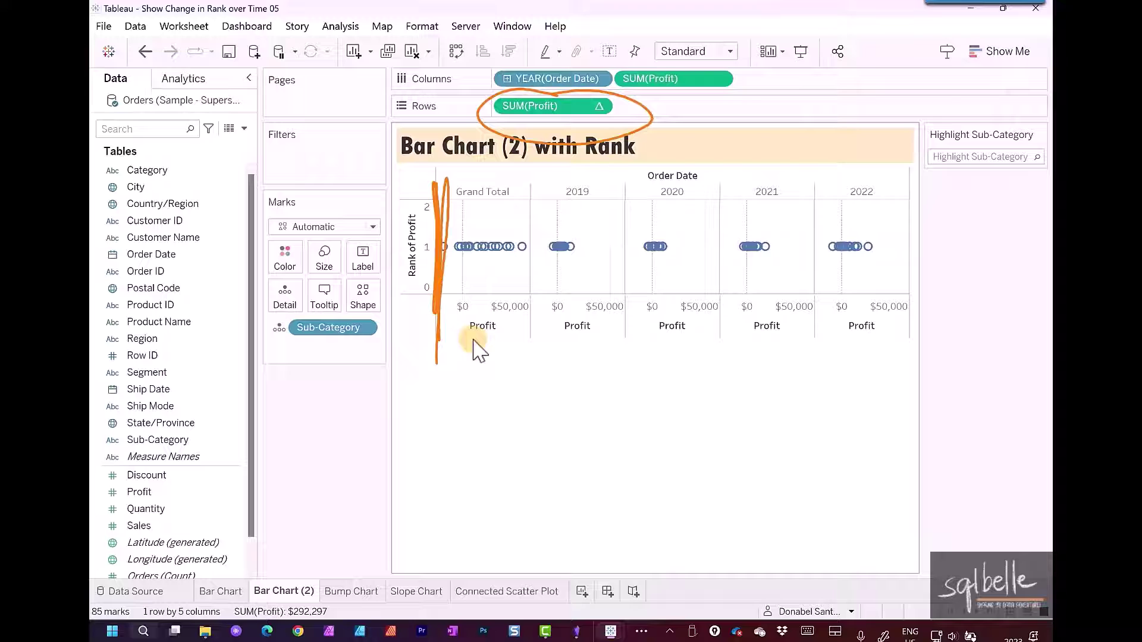
# Step: Make the profit rank on Rows discrete and accept the Grand Totals warning
pyautogui.click(598, 106)
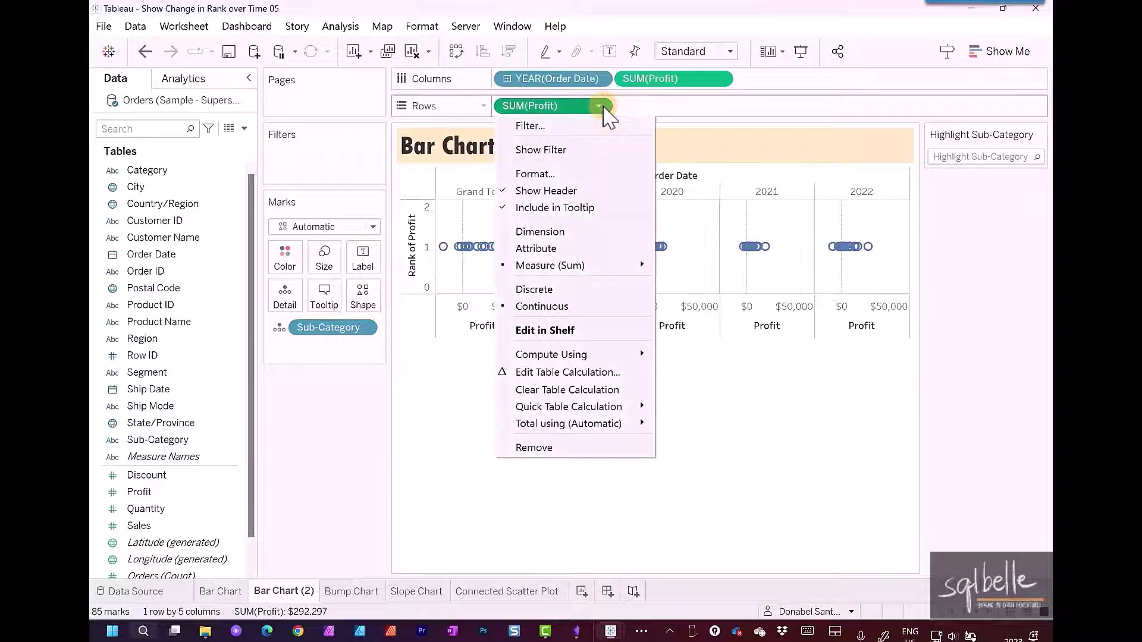
pyautogui.click(547, 295)
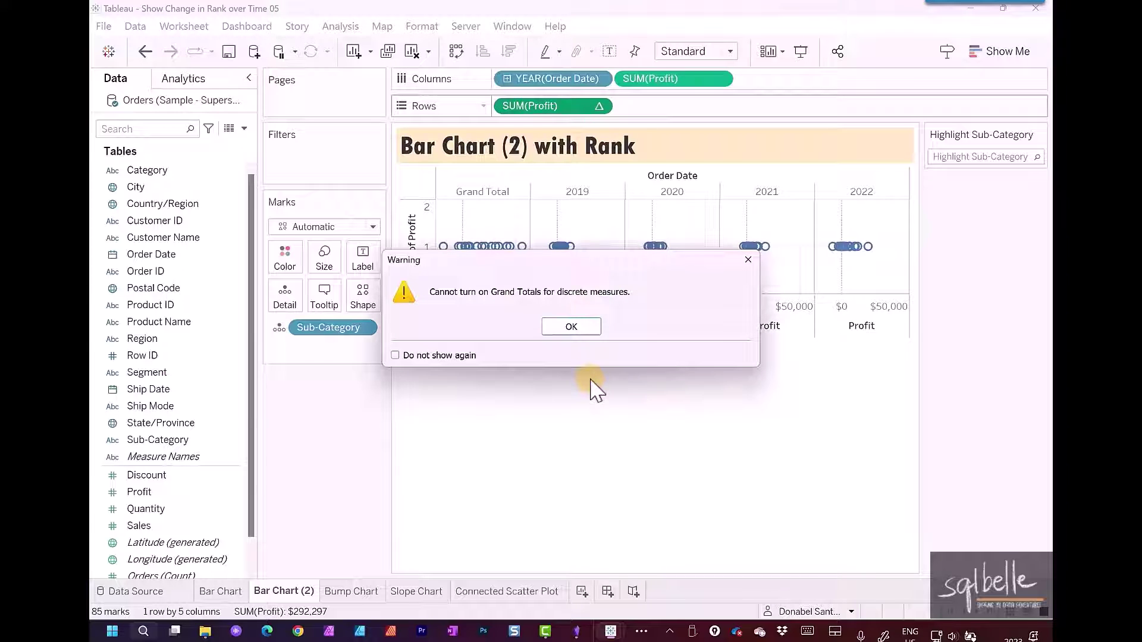
pyautogui.click(574, 332)
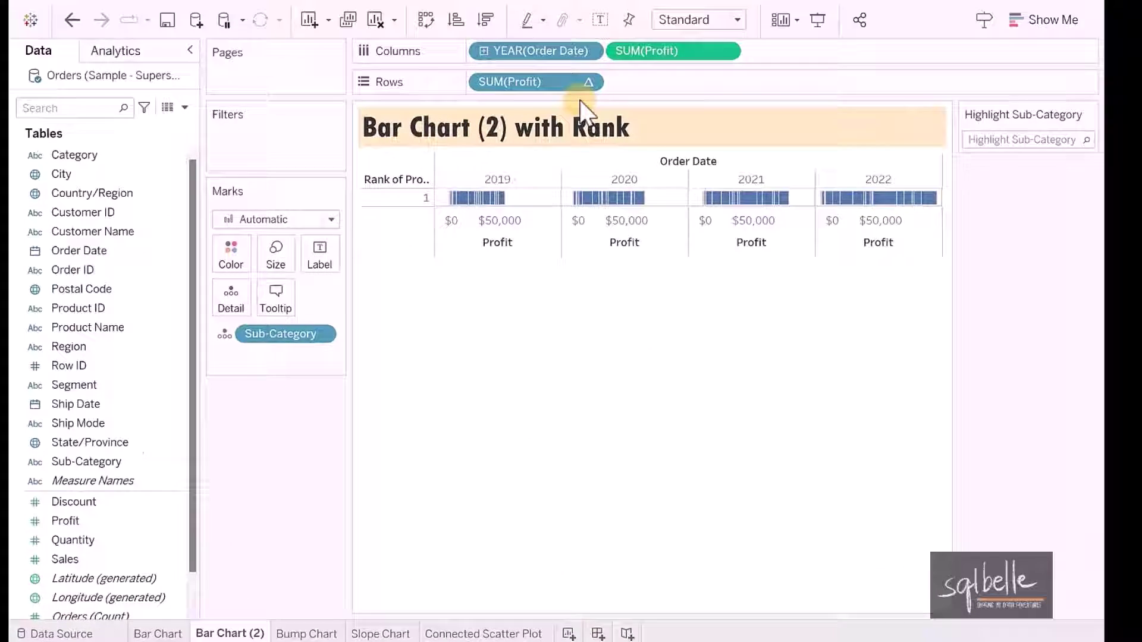
# Step: Compute the profit rank along Sub-Category so each year's bars rank 1 to 17
pyautogui.click(559, 21)
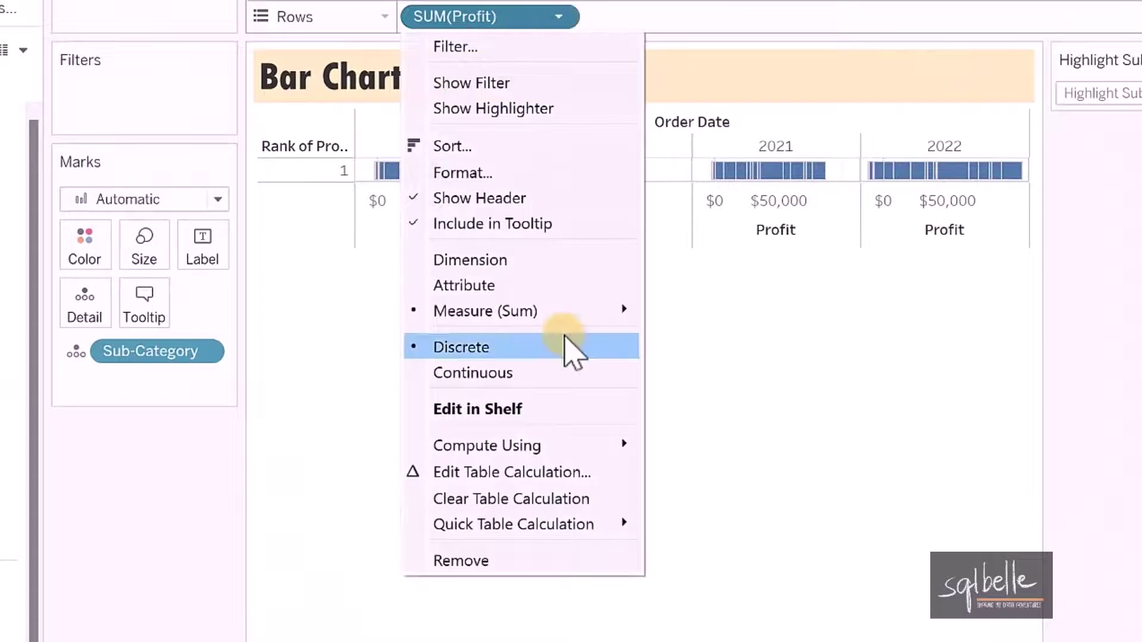
pyautogui.moveTo(554, 444)
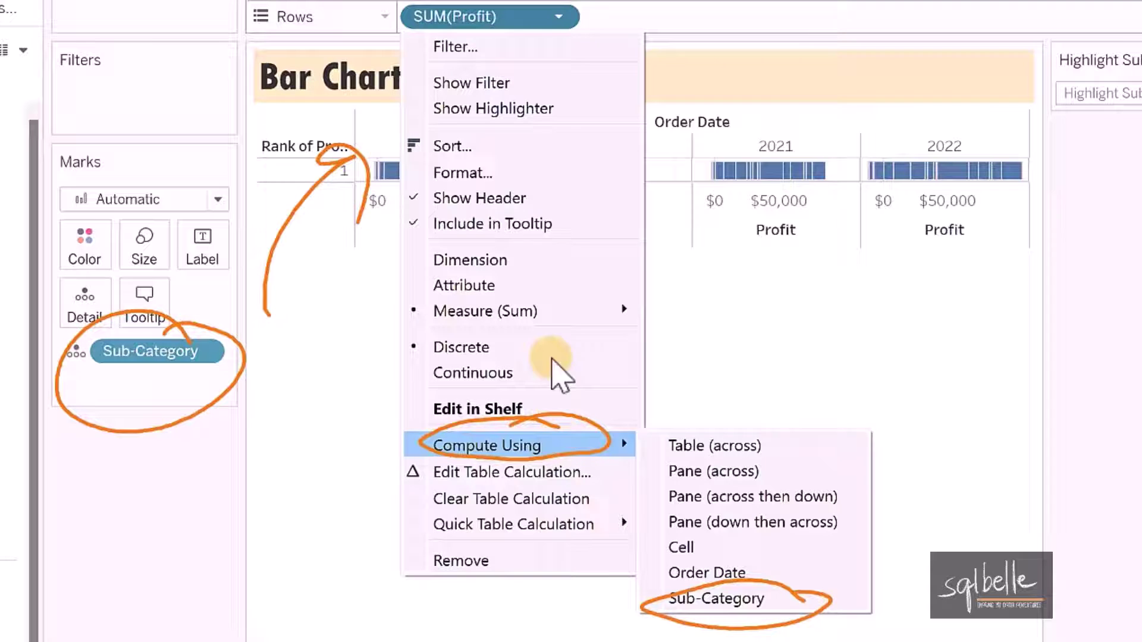
pyautogui.click(558, 16)
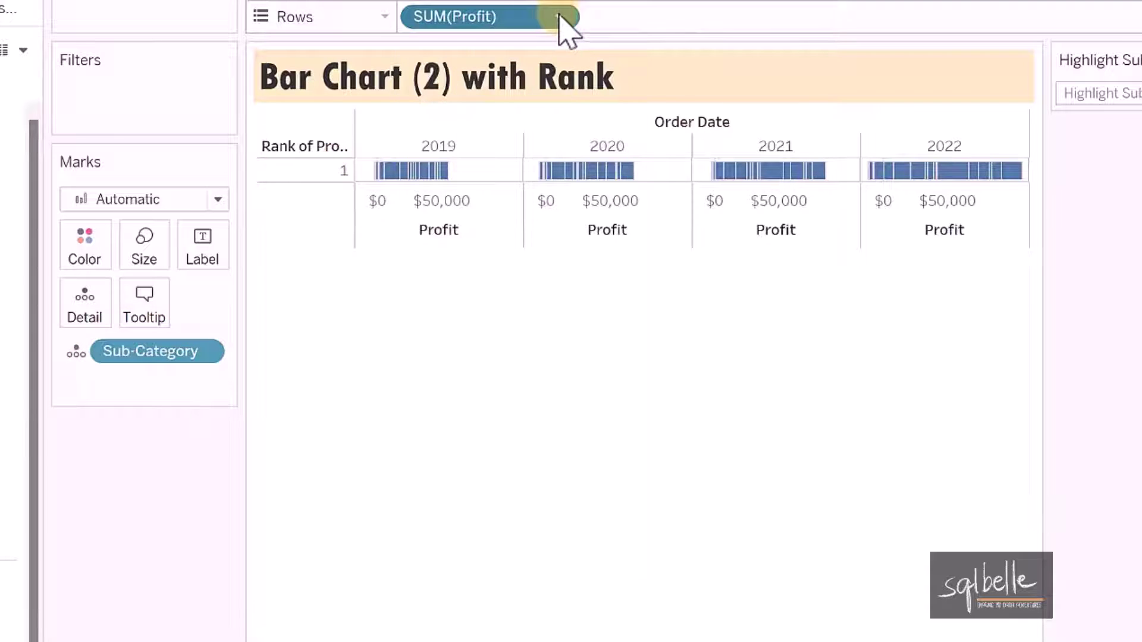
pyautogui.click(558, 17)
pyautogui.moveTo(543, 443)
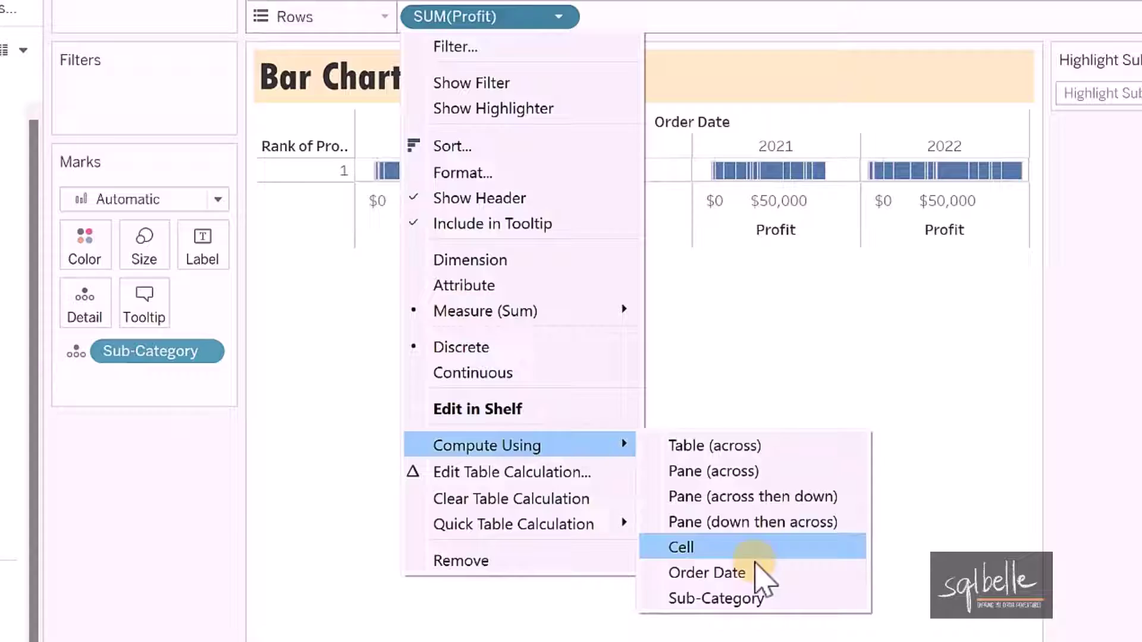
pyautogui.click(731, 597)
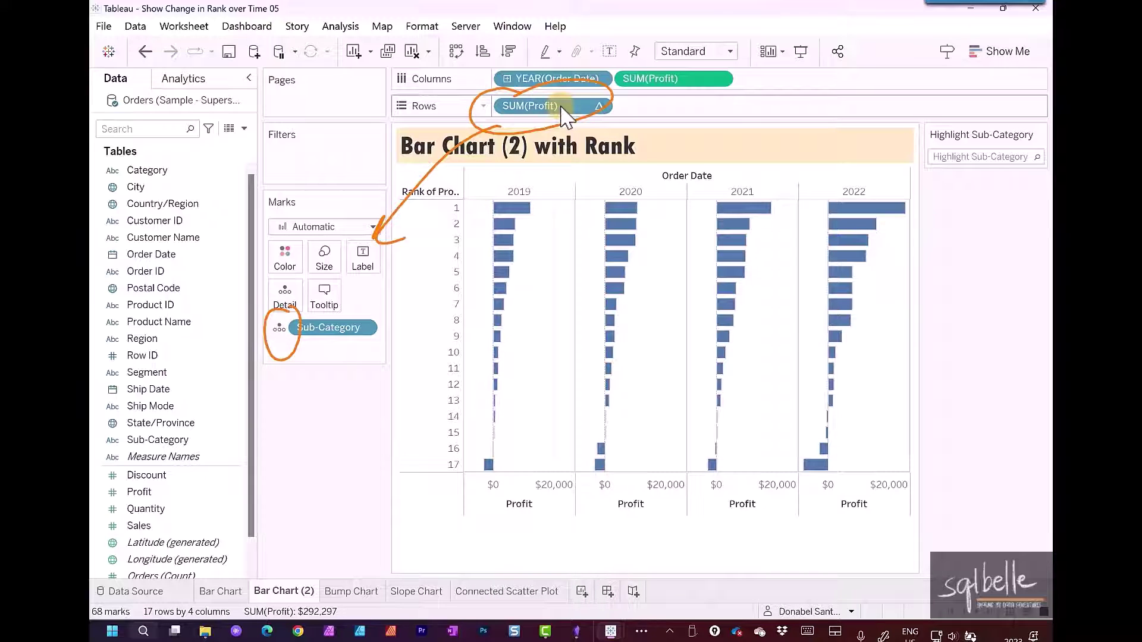
# Step: Add the profit rank and Sub-Category to the bar labels
pyautogui.moveTo(562, 113); pyautogui.dragTo(373, 266)
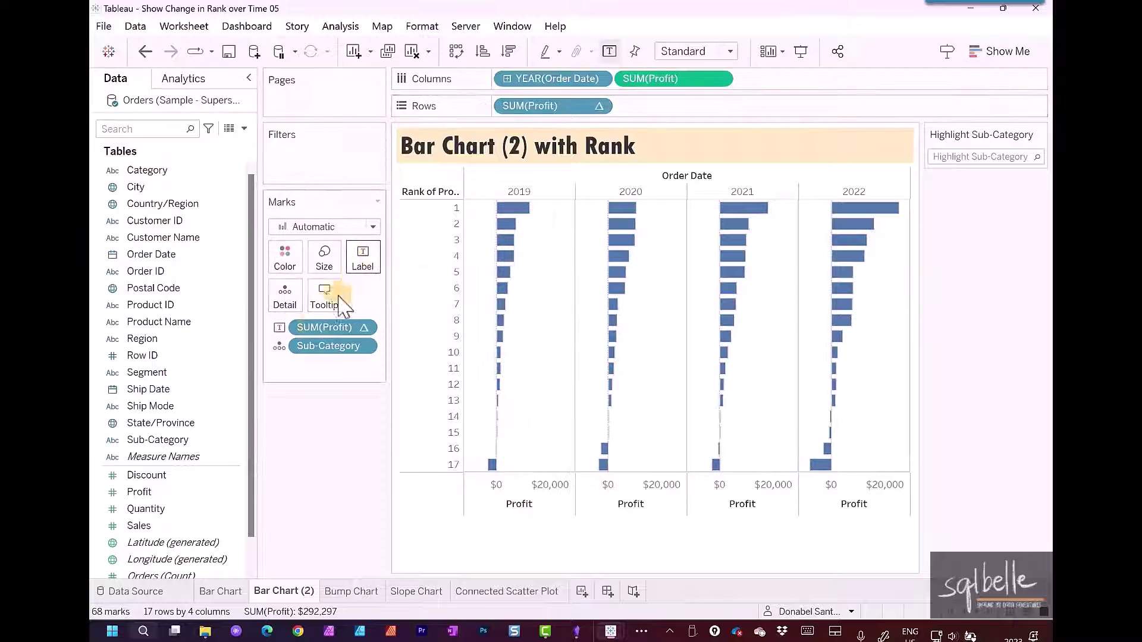
pyautogui.click(279, 348)
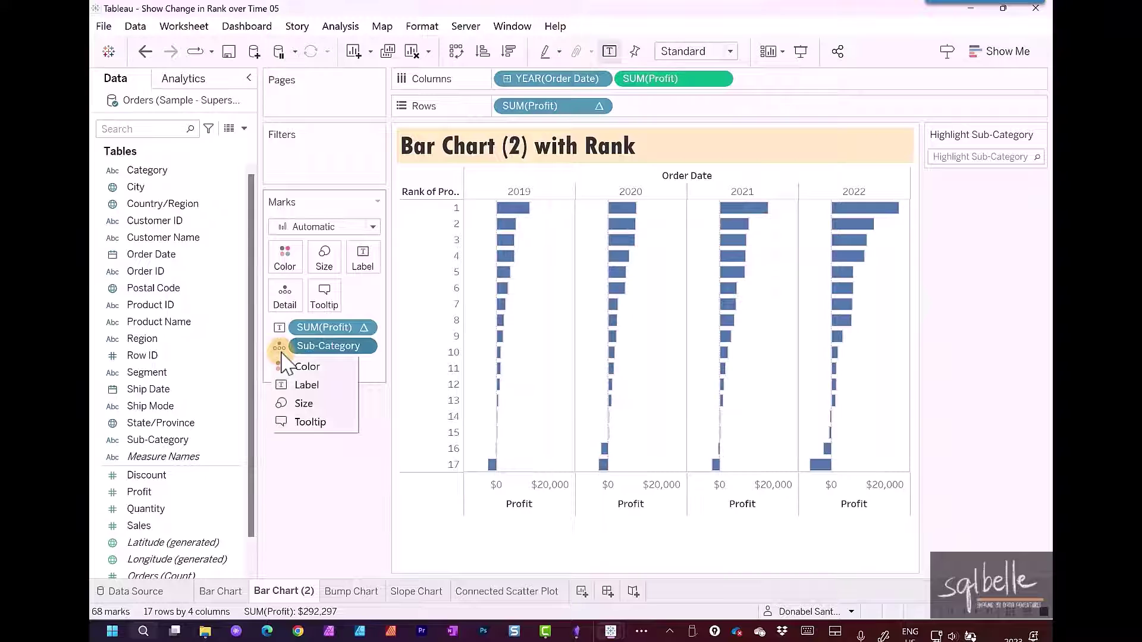
pyautogui.click(298, 386)
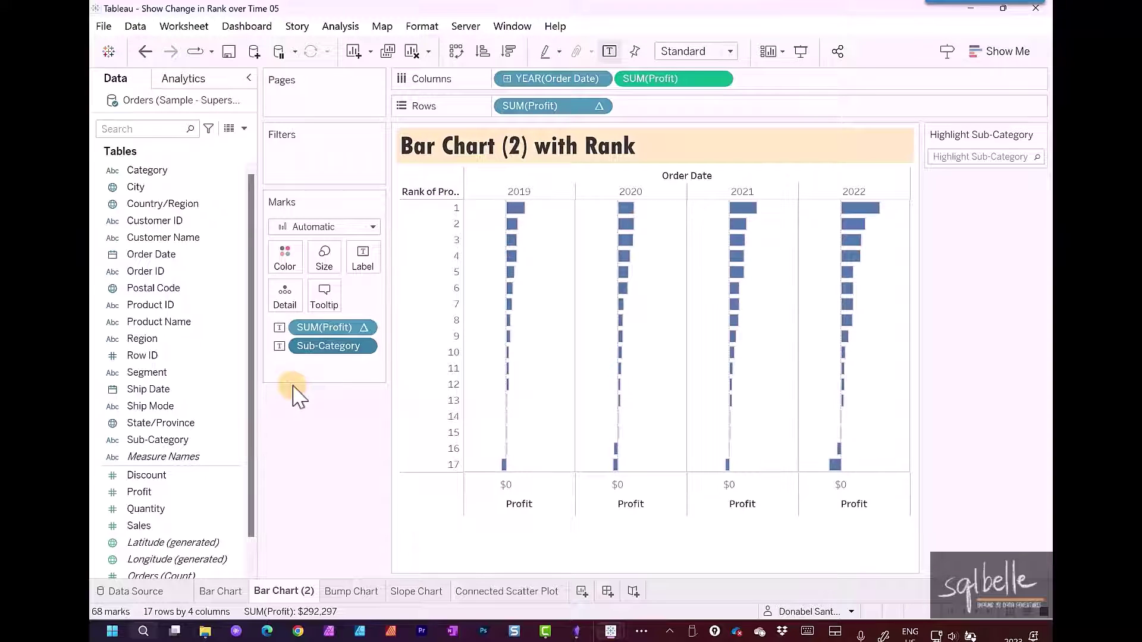
# Step: Edit the label text to read '#' plus rank and sub-category on one line
pyautogui.click(364, 261)
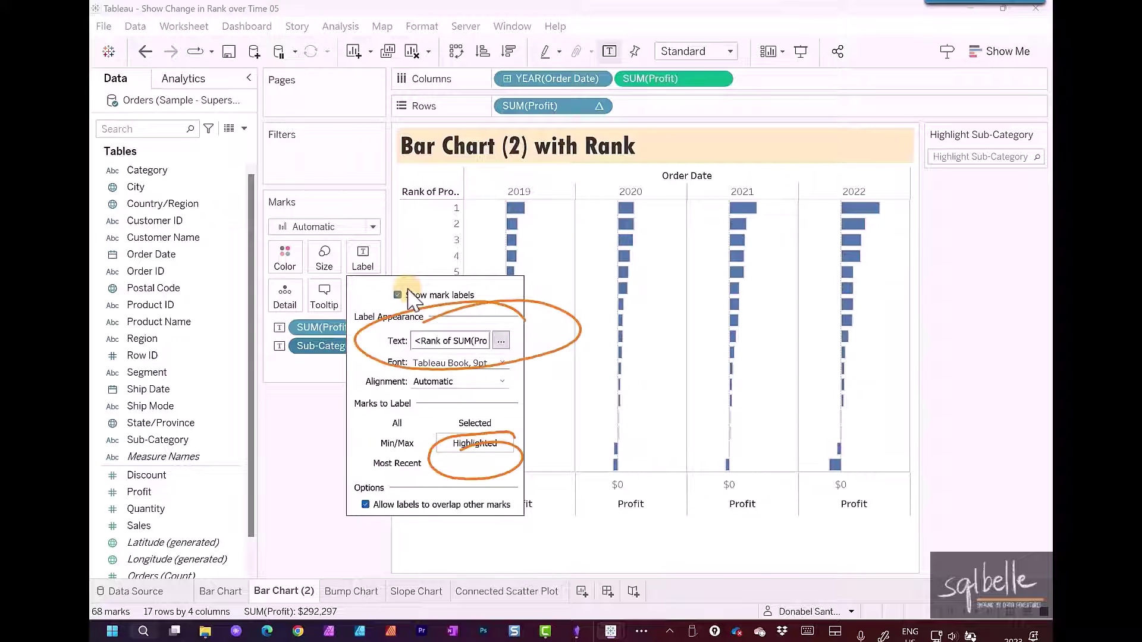
pyautogui.click(364, 260)
pyautogui.click(363, 261)
pyautogui.click(500, 341)
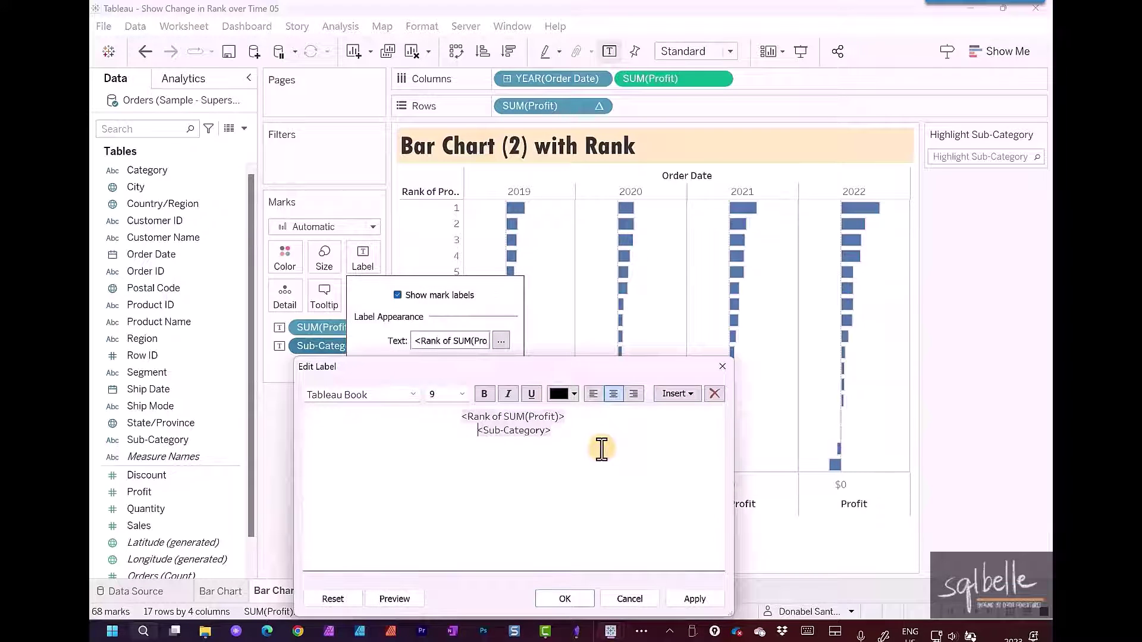
pyautogui.press('BackSpace')
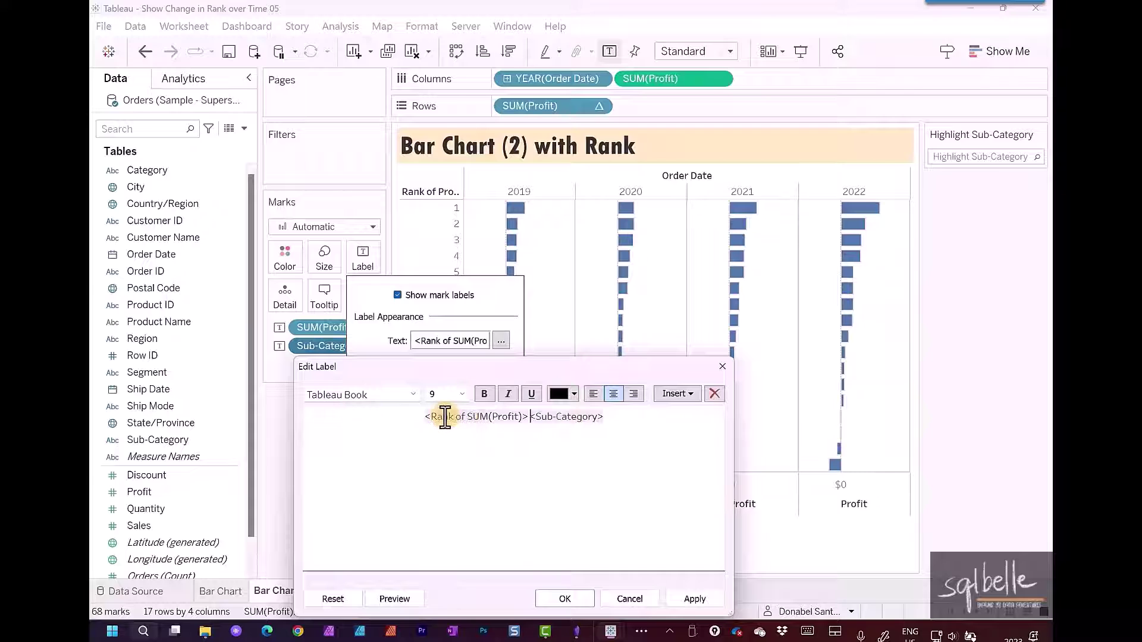
pyautogui.click(424, 417)
pyautogui.write('#')
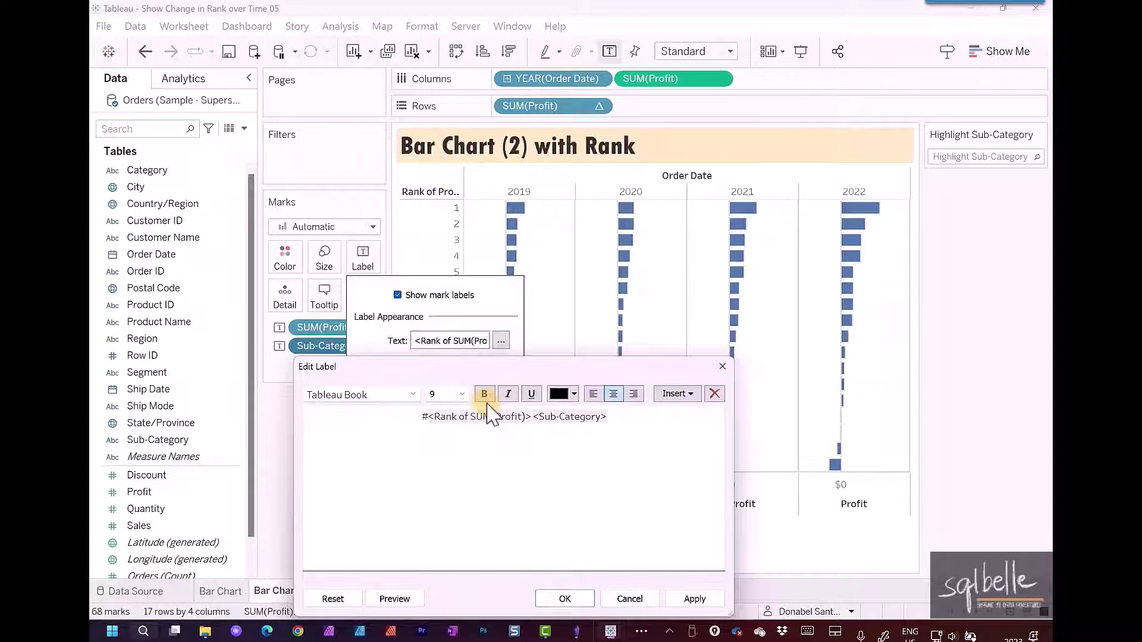
pyautogui.click(550, 597)
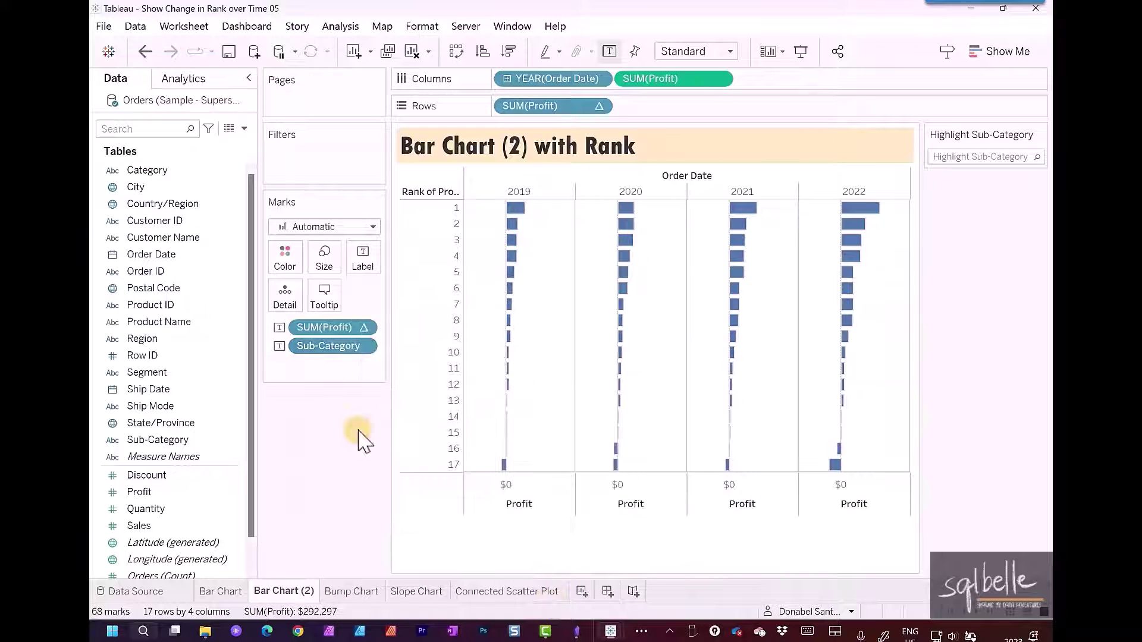
# Step: Use the Highlight Sub-Category list to highlight Binders, labelled #5, #4, #2 and #5 across 2019–2022
pyautogui.click(954, 160)
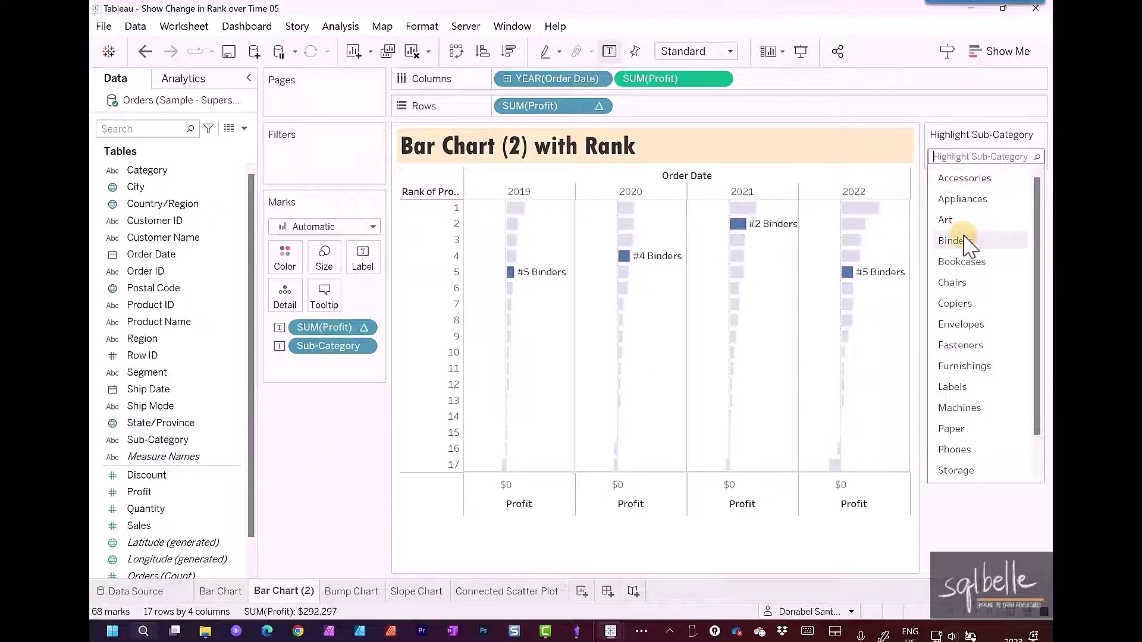